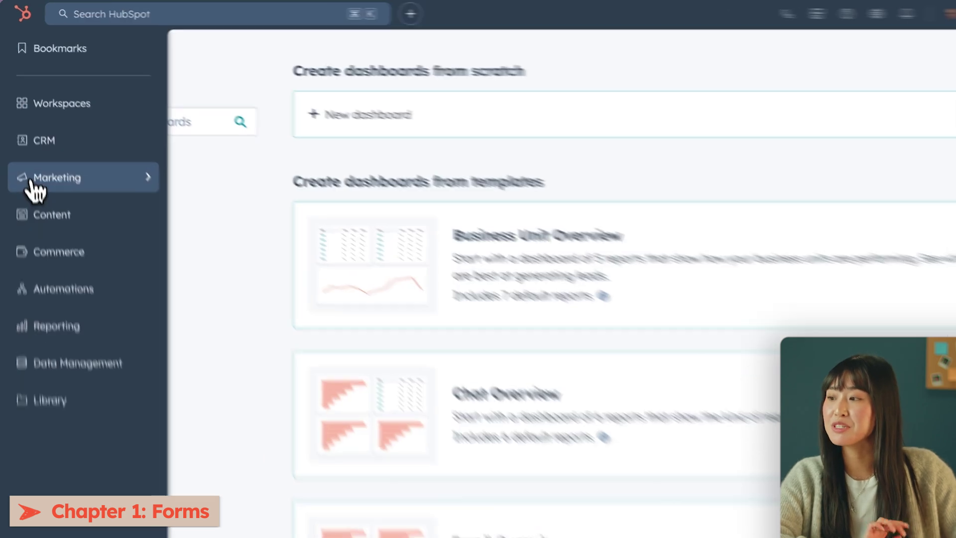
Create a new form from the Forms list and reach the form type picker with Embedded form chosen.
{"action": "mouse_move", "coordinate": [36, 160]}
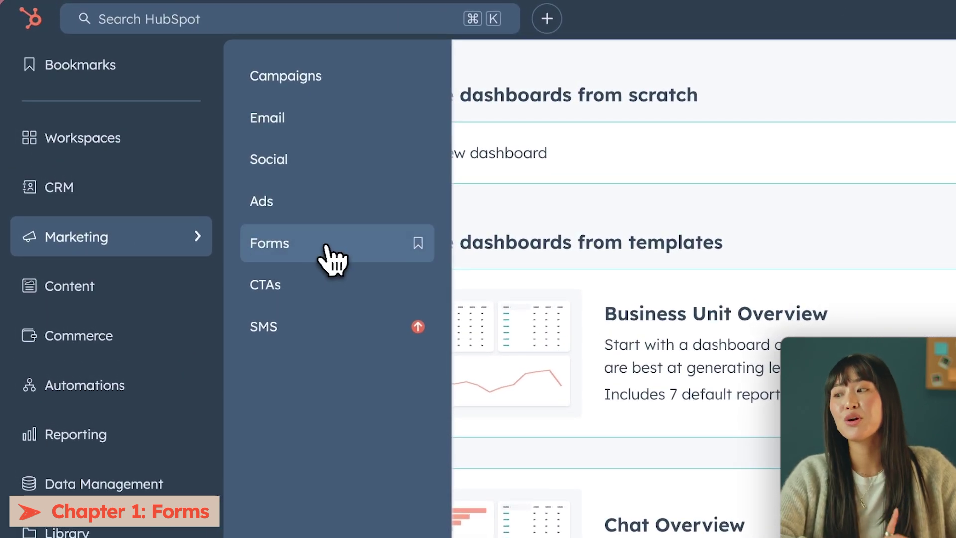
{"action": "left_click", "coordinate": [327, 246]}
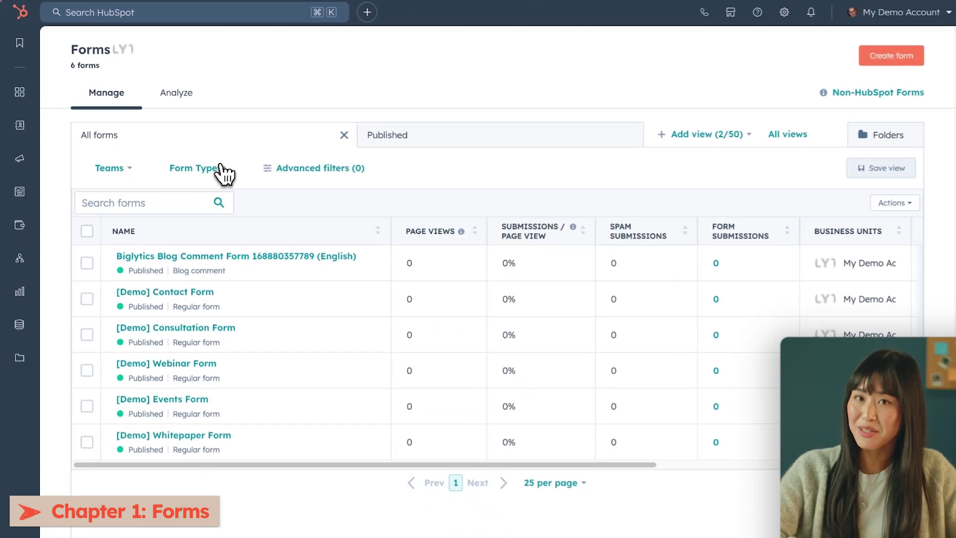
{"action": "left_click", "coordinate": [884, 55]}
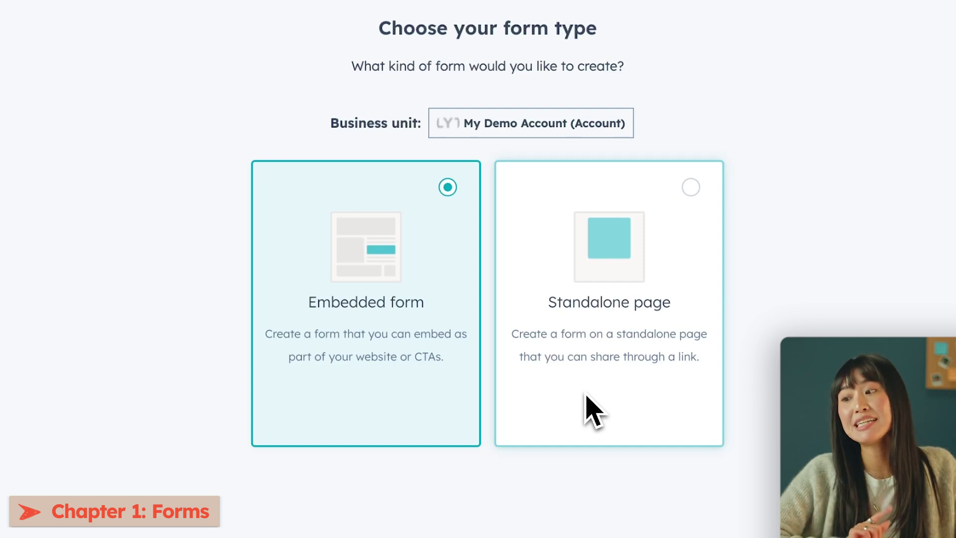
{"action": "left_click", "coordinate": [899, 20]}
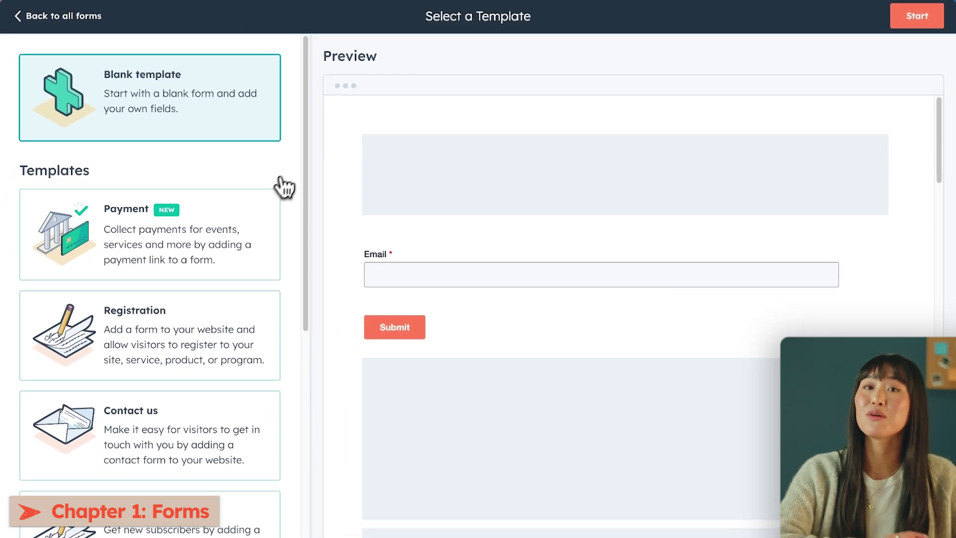
Build the form from the Newsletter sign-up template and dismiss the comments tip.
{"action": "scroll", "coordinate": [295, 175], "scroll_direction": "down", "scroll_amount": 6}
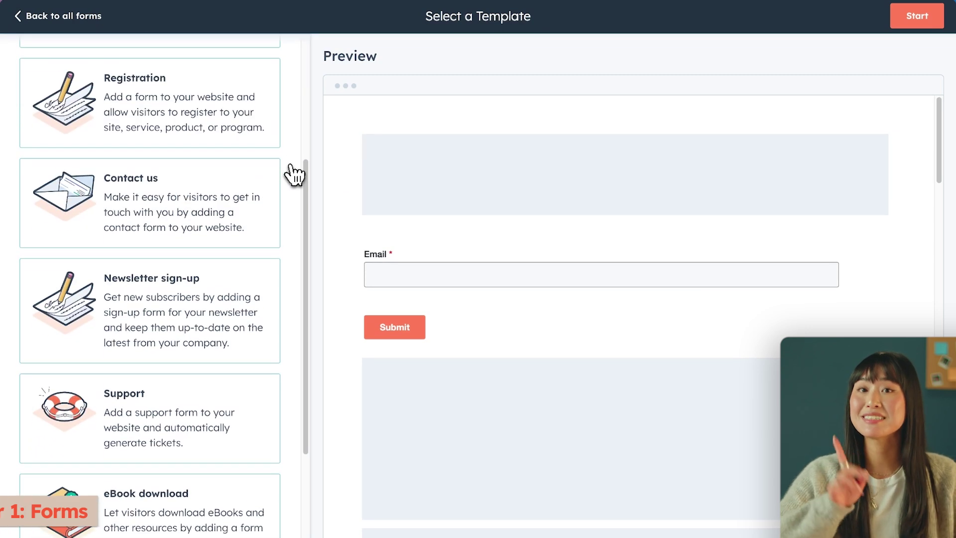
{"action": "scroll", "coordinate": [295, 174], "scroll_direction": "down", "scroll_amount": 5}
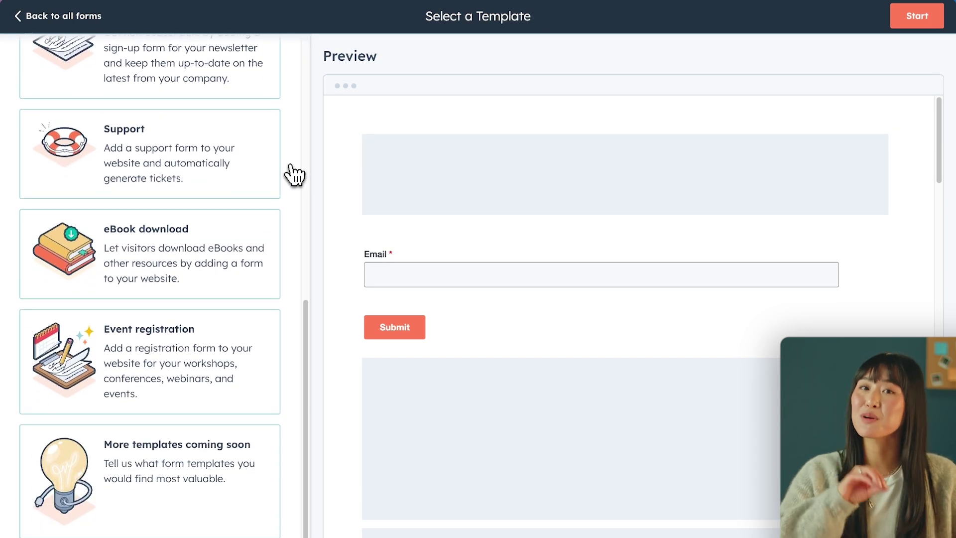
{"action": "scroll", "coordinate": [295, 175], "scroll_direction": "up", "scroll_amount": 5}
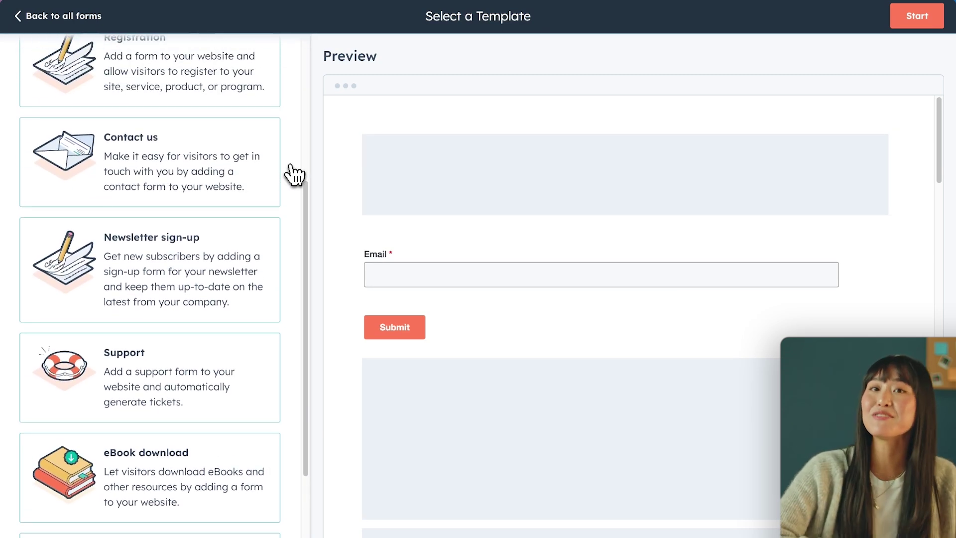
{"action": "left_click", "coordinate": [220, 267]}
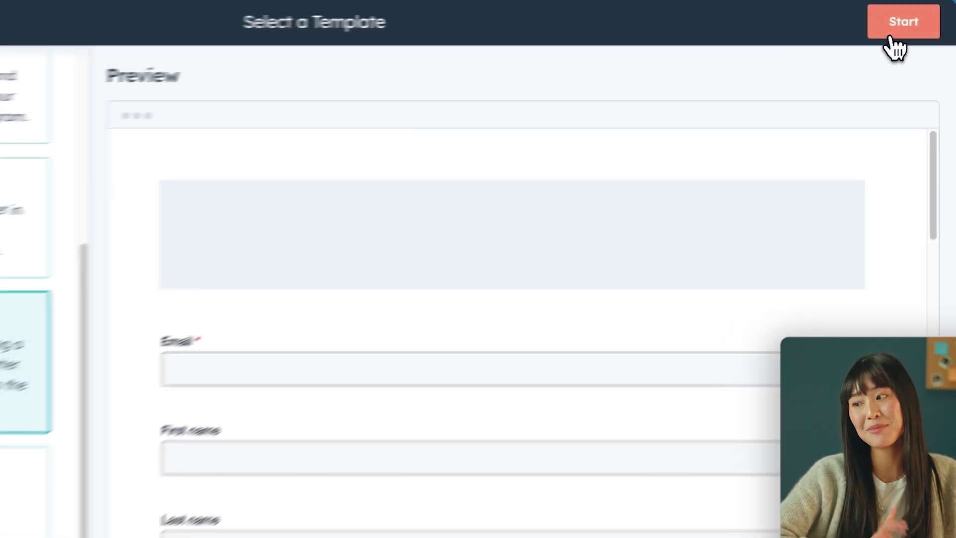
{"action": "left_click", "coordinate": [917, 15]}
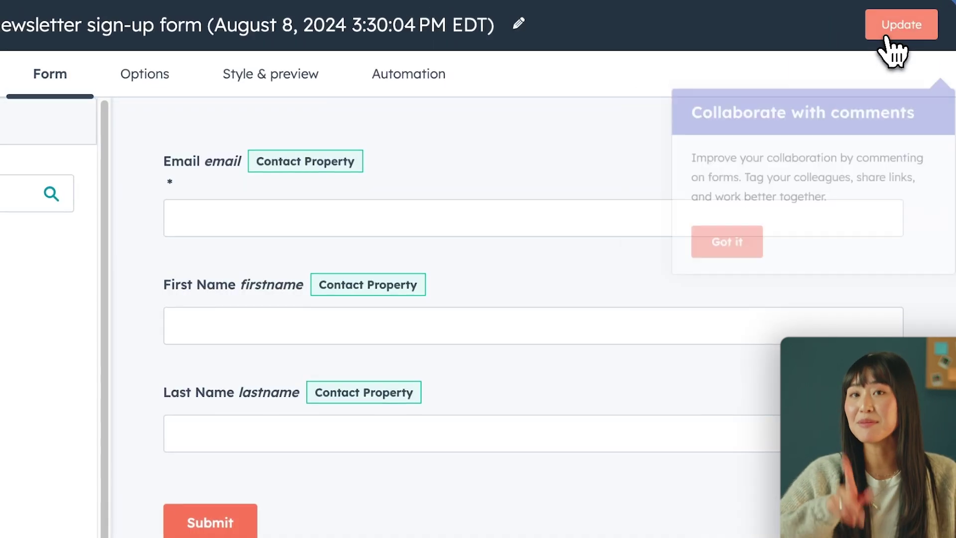
{"action": "left_click", "coordinate": [700, 251]}
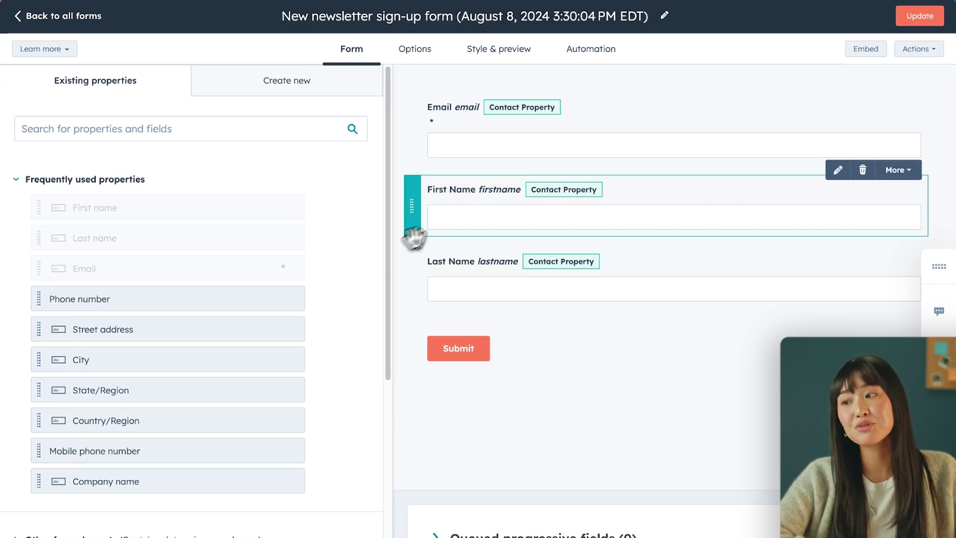
Make First Name required and view the post-submission thank-you message on the Options tab.
{"action": "left_click", "coordinate": [459, 215]}
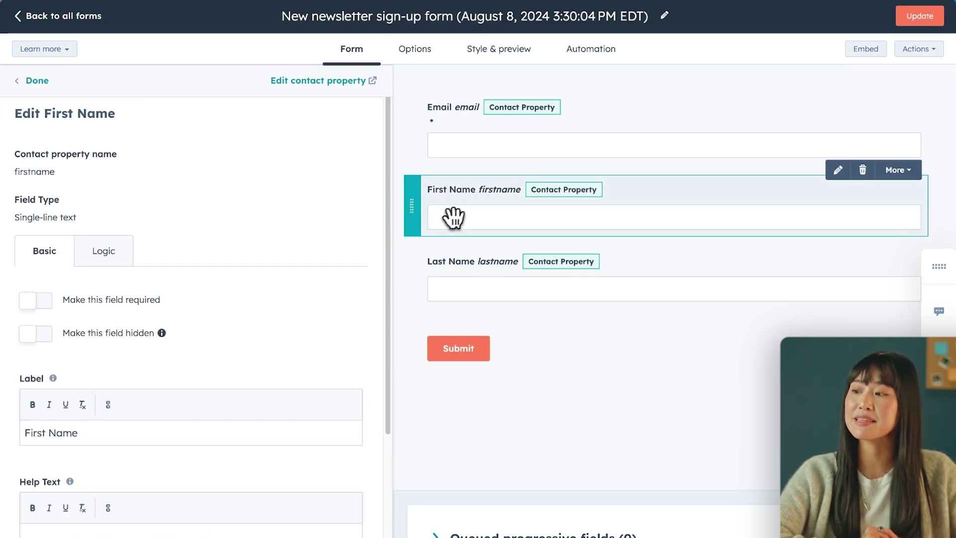
{"action": "left_click", "coordinate": [46, 302]}
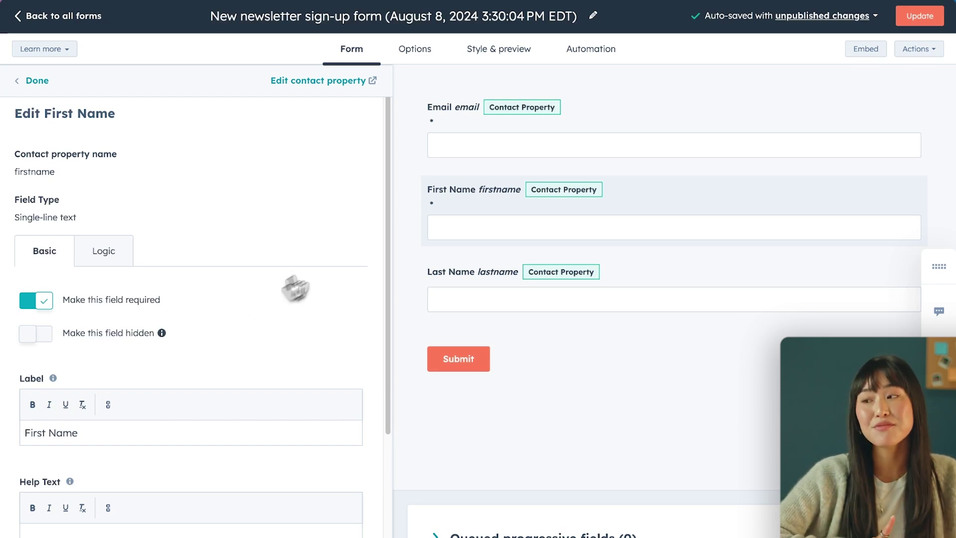
{"action": "left_click", "coordinate": [431, 53]}
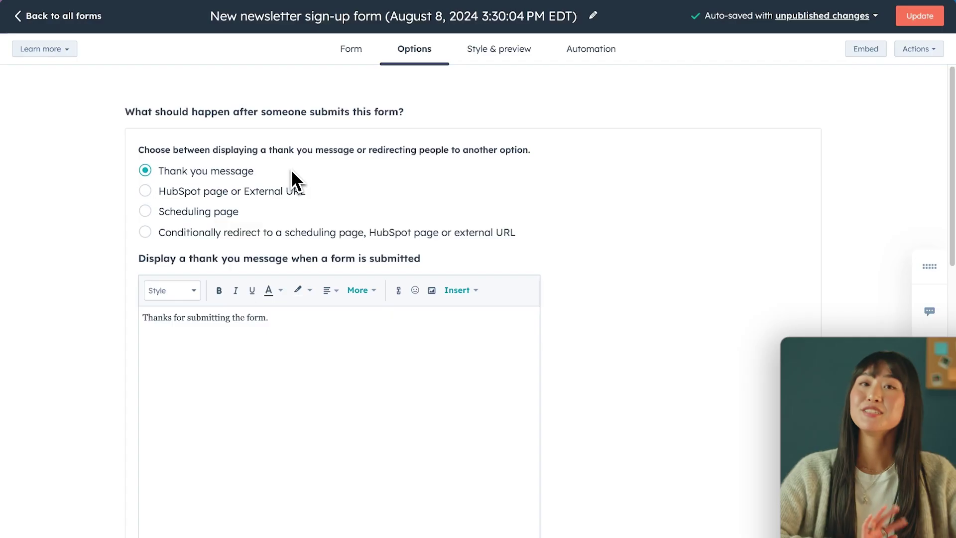
In Style & preview, change the submit button colour from FF7A59 to blue 3D85C6.
{"action": "left_click", "coordinate": [510, 54]}
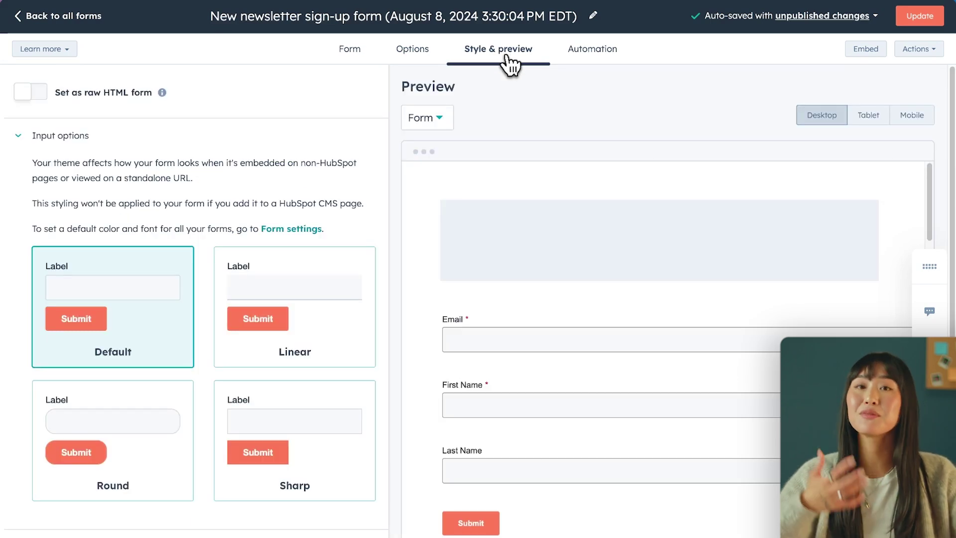
{"action": "scroll", "coordinate": [376, 179], "scroll_direction": "down", "scroll_amount": 1}
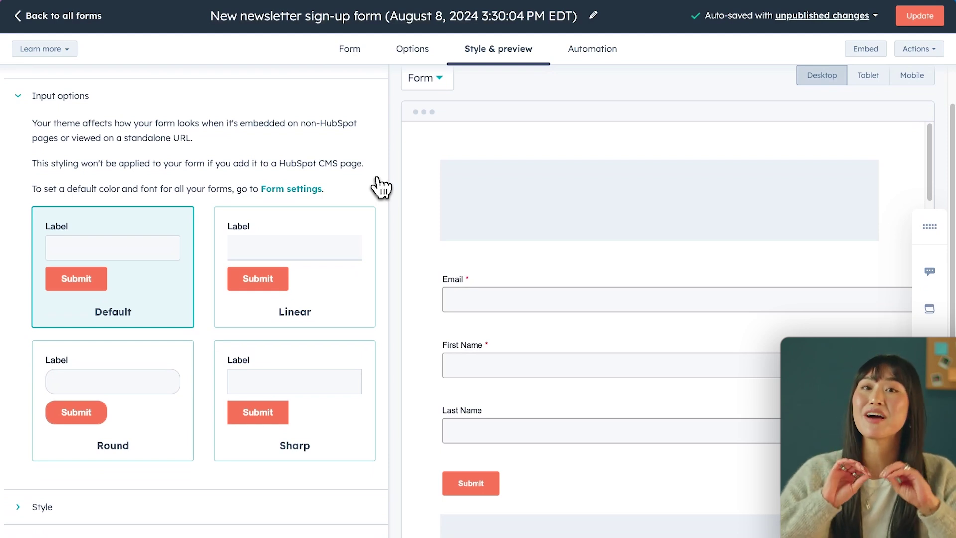
{"action": "left_click", "coordinate": [64, 506]}
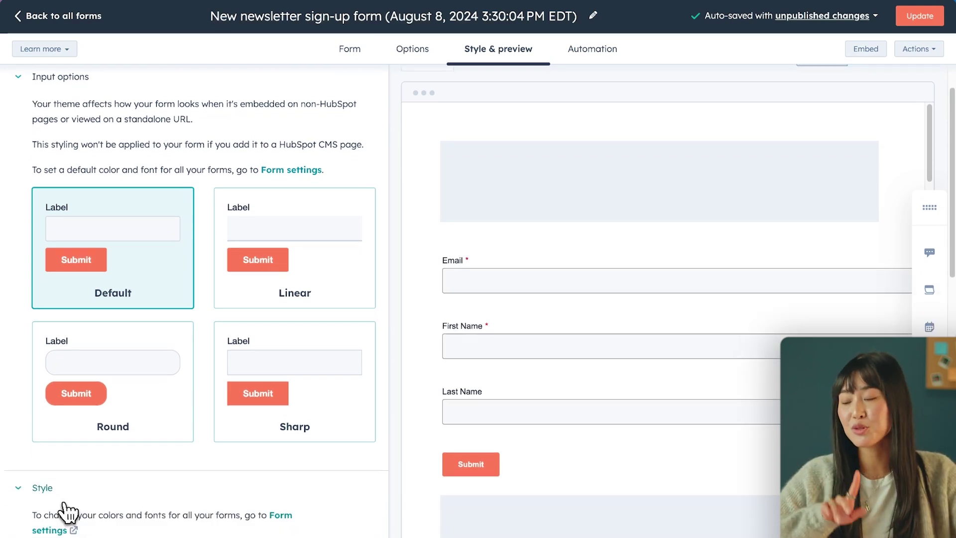
{"action": "scroll", "coordinate": [54, 478], "scroll_direction": "down", "scroll_amount": 8}
{"action": "scroll", "coordinate": [22, 452], "scroll_direction": "down", "scroll_amount": 2}
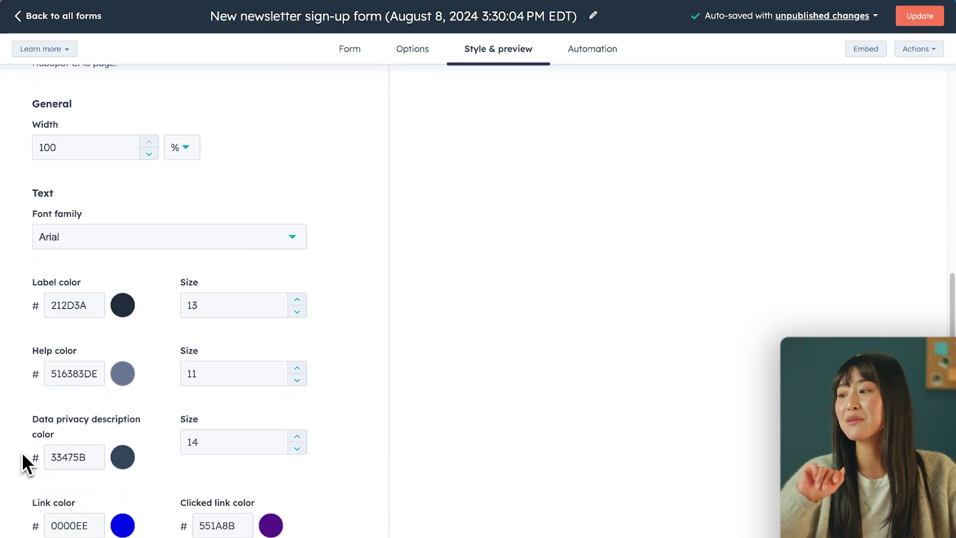
{"action": "scroll", "coordinate": [22, 452], "scroll_direction": "down", "scroll_amount": 3}
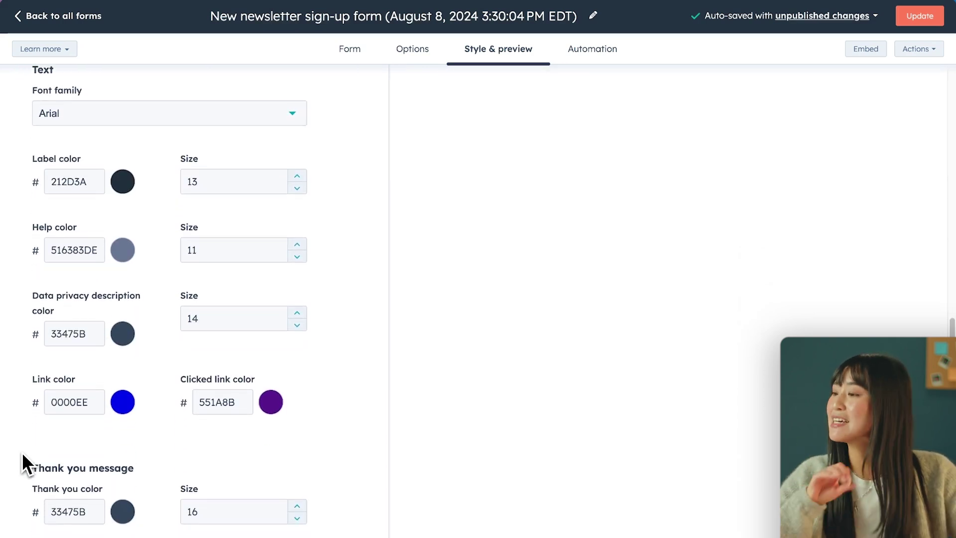
{"action": "scroll", "coordinate": [22, 452], "scroll_direction": "down", "scroll_amount": 5}
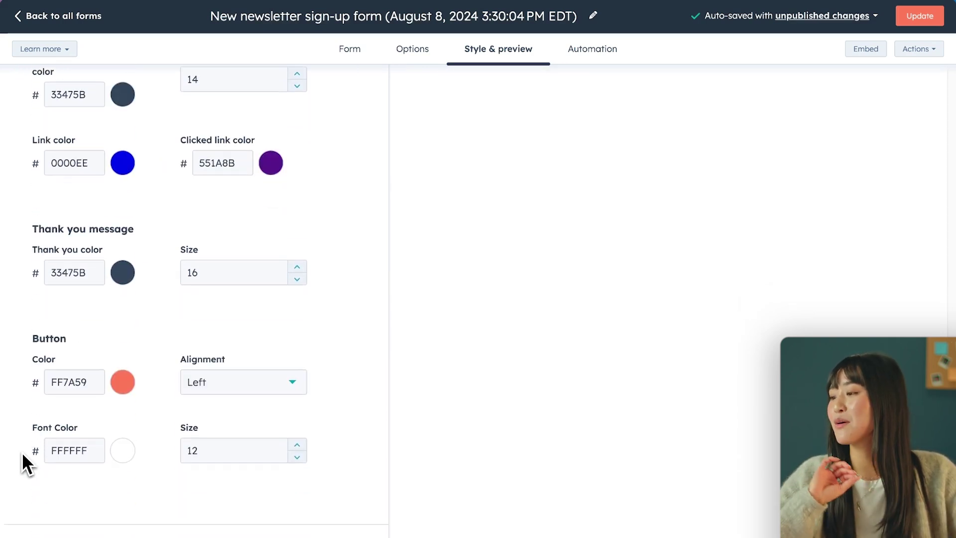
{"action": "left_click", "coordinate": [120, 390]}
{"action": "left_click", "coordinate": [278, 397]}
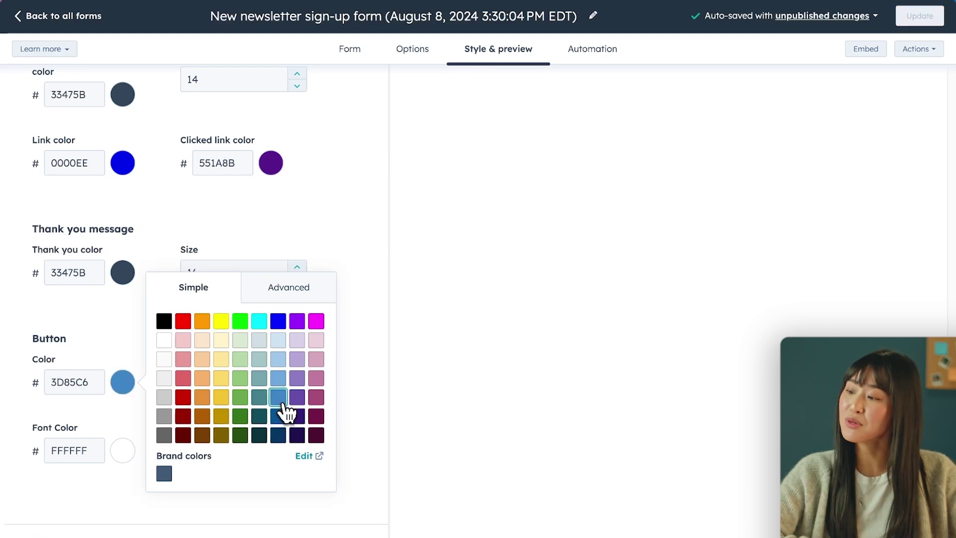
{"action": "left_click", "coordinate": [378, 365]}
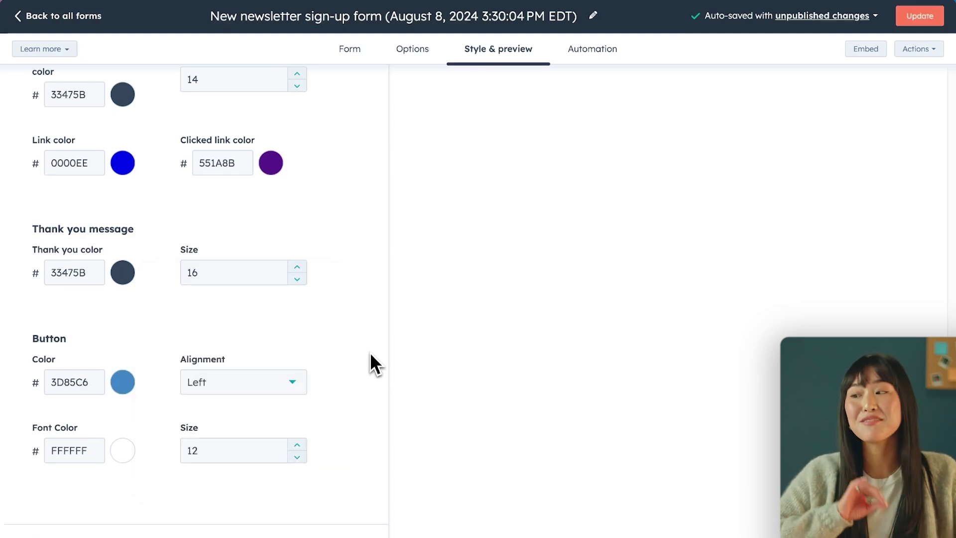
{"action": "scroll", "coordinate": [367, 348], "scroll_direction": "up", "scroll_amount": 2}
{"action": "scroll", "coordinate": [362, 336], "scroll_direction": "up", "scroll_amount": 6}
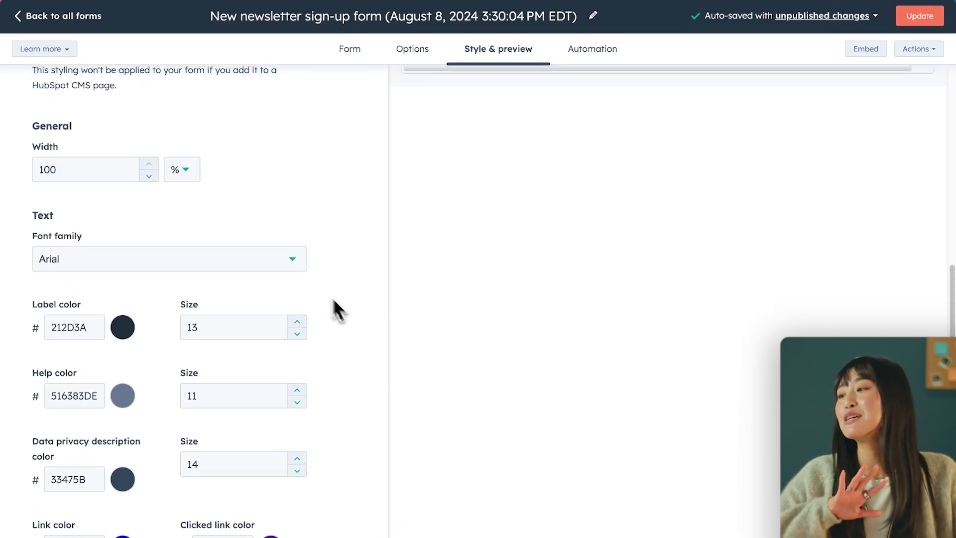
Set the form font family to Georgia and the thank-you message colour to light blue 9FC5E8.
{"action": "left_click", "coordinate": [298, 268]}
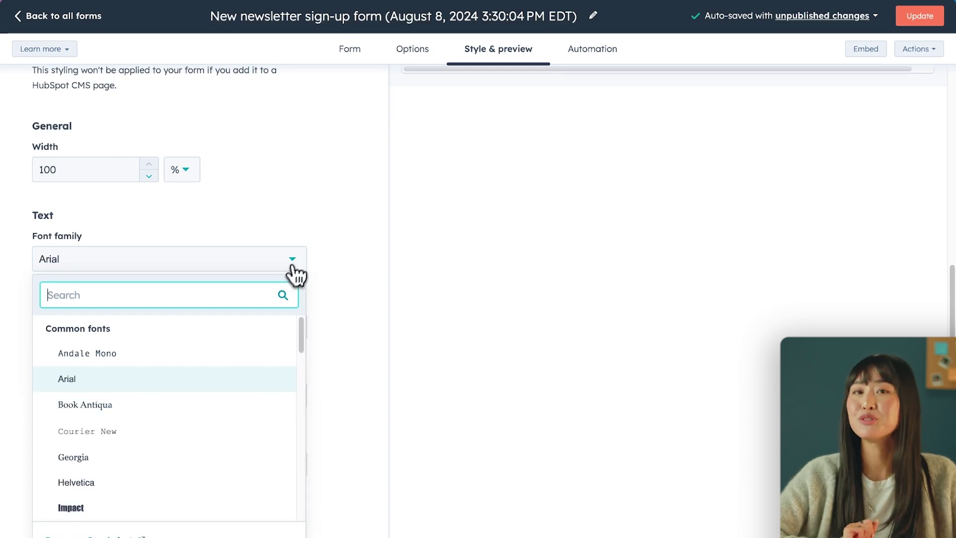
{"action": "left_click", "coordinate": [171, 456]}
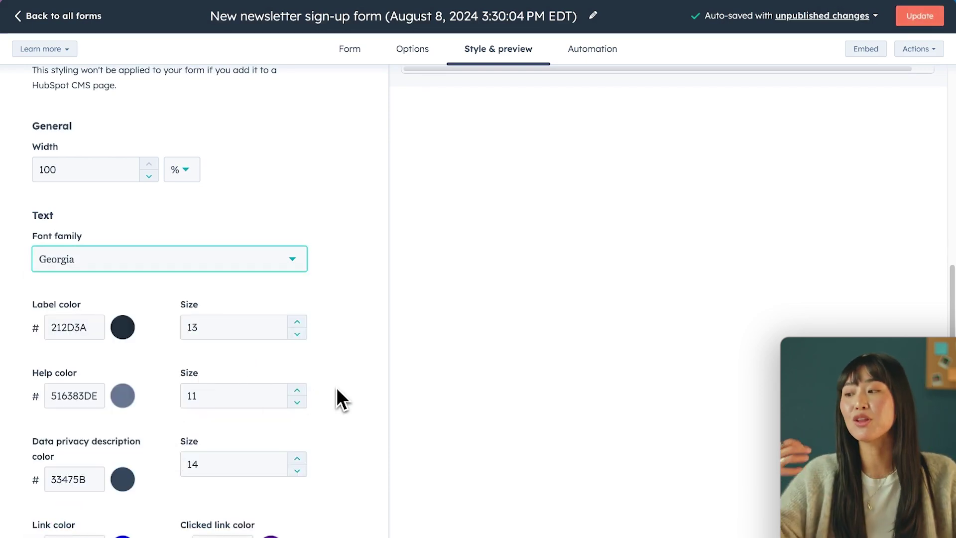
{"action": "scroll", "coordinate": [339, 398], "scroll_direction": "down", "scroll_amount": 6}
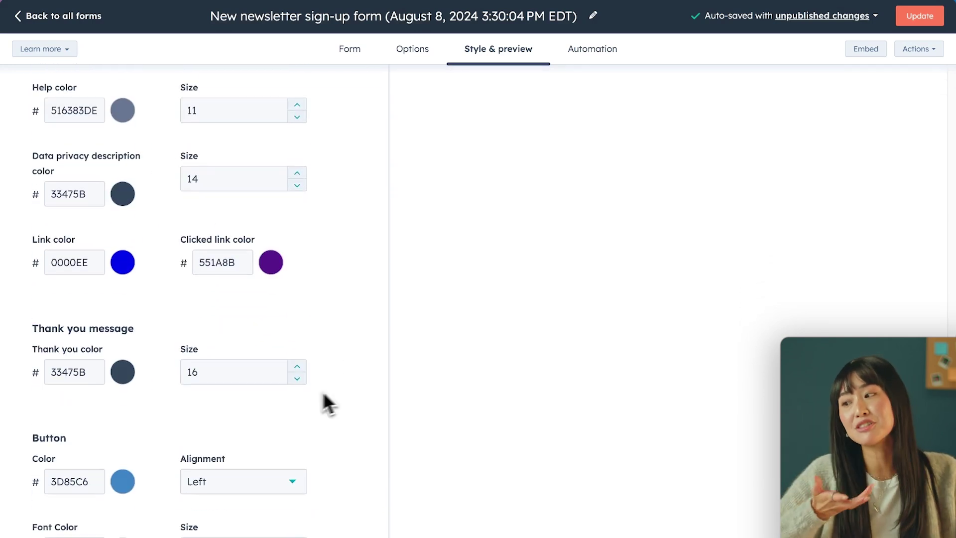
{"action": "left_click", "coordinate": [129, 377]}
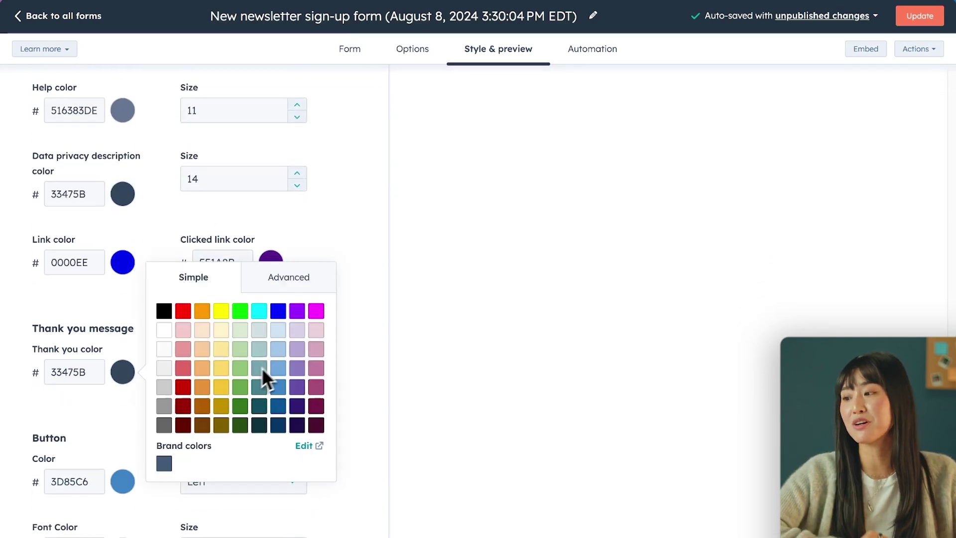
{"action": "left_click", "coordinate": [277, 364]}
{"action": "left_click", "coordinate": [353, 335]}
{"action": "scroll", "coordinate": [414, 350], "scroll_direction": "up", "scroll_amount": 8}
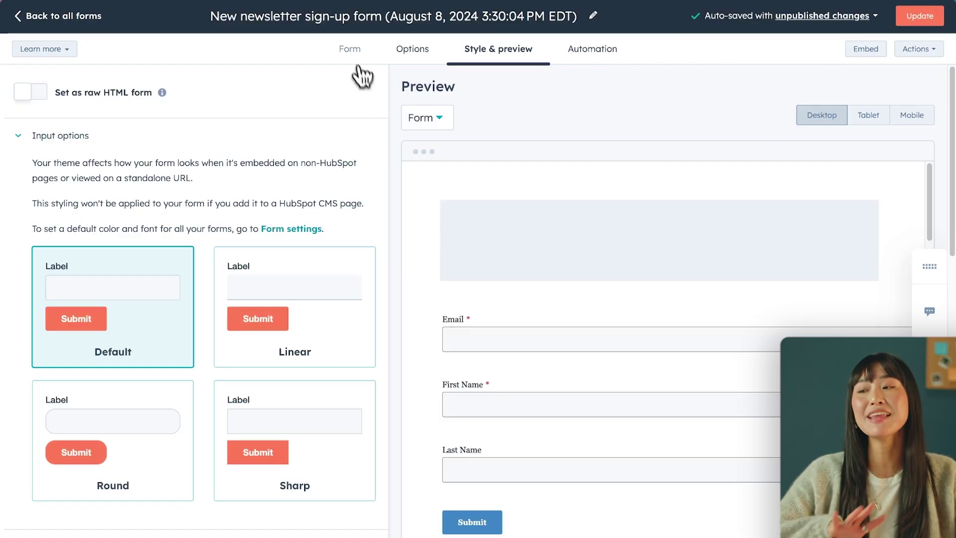
Switch on Payment in the Form tab so the button reads 'Continue to payment'.
{"action": "left_click", "coordinate": [352, 50]}
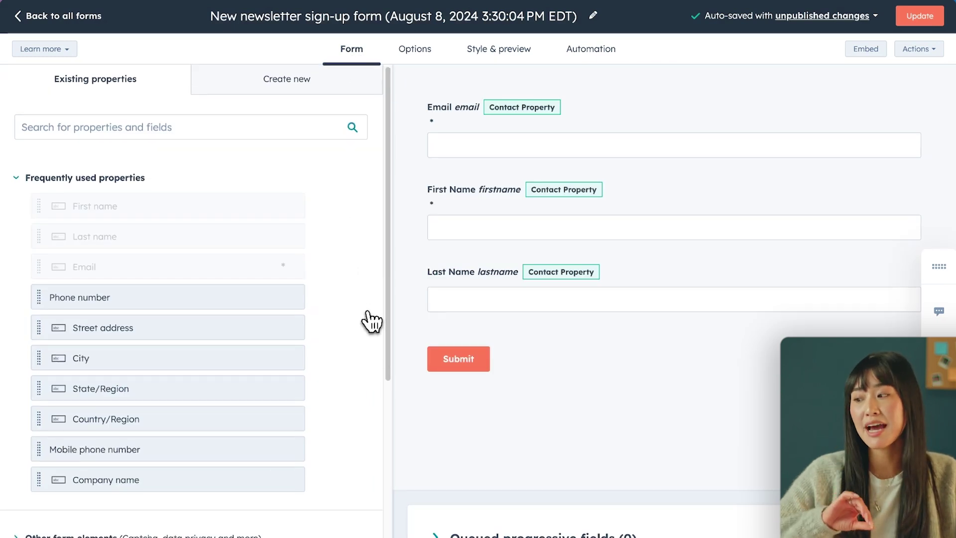
{"action": "scroll", "coordinate": [369, 320], "scroll_direction": "down", "scroll_amount": 5}
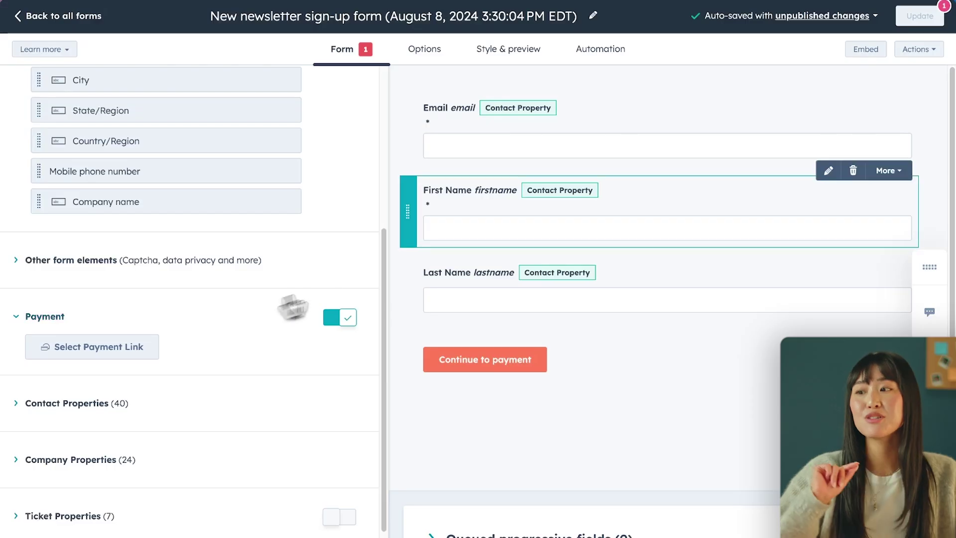
Create the recommended follow-up email workflow and open its Send email step's email list.
{"action": "left_click", "coordinate": [598, 49]}
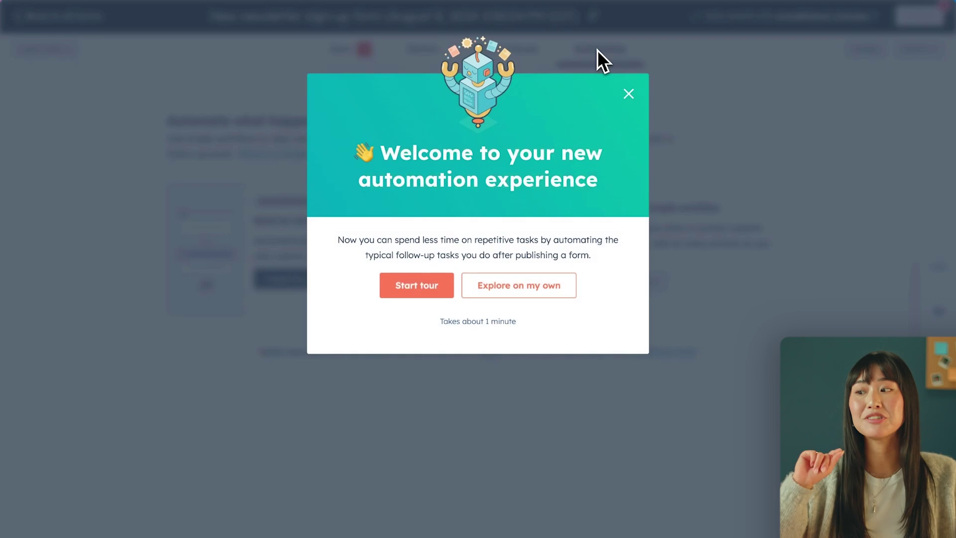
{"action": "left_click", "coordinate": [629, 95]}
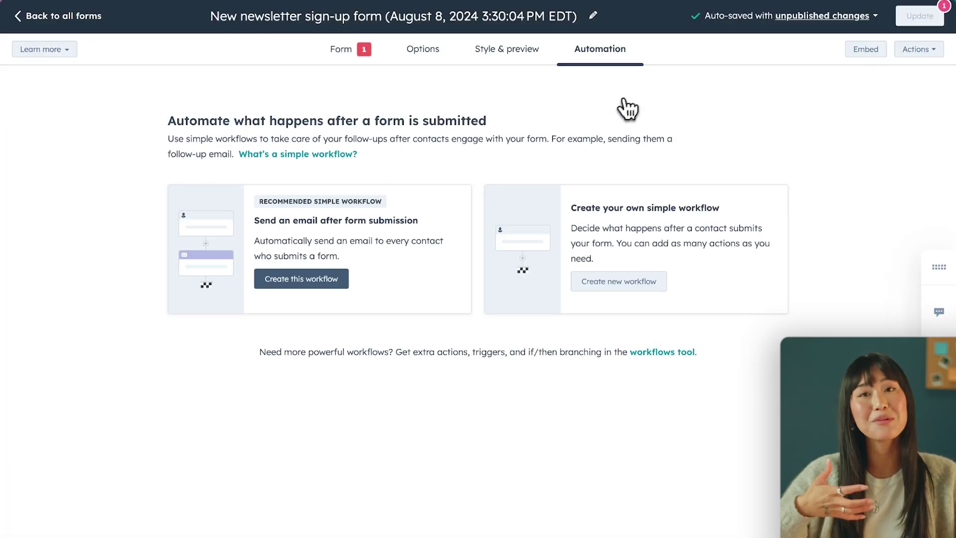
{"action": "left_click", "coordinate": [336, 280]}
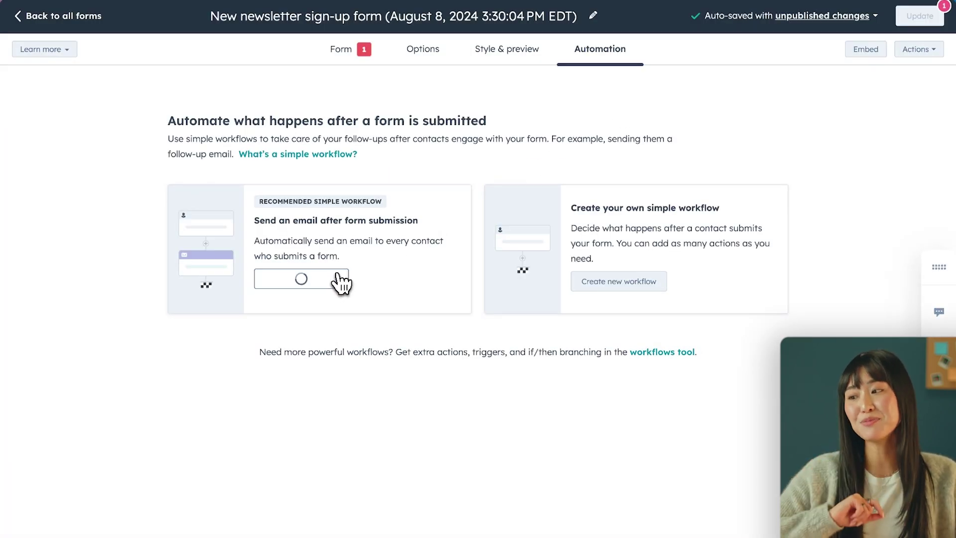
{"action": "scroll", "coordinate": [339, 284], "scroll_direction": "down", "scroll_amount": 4}
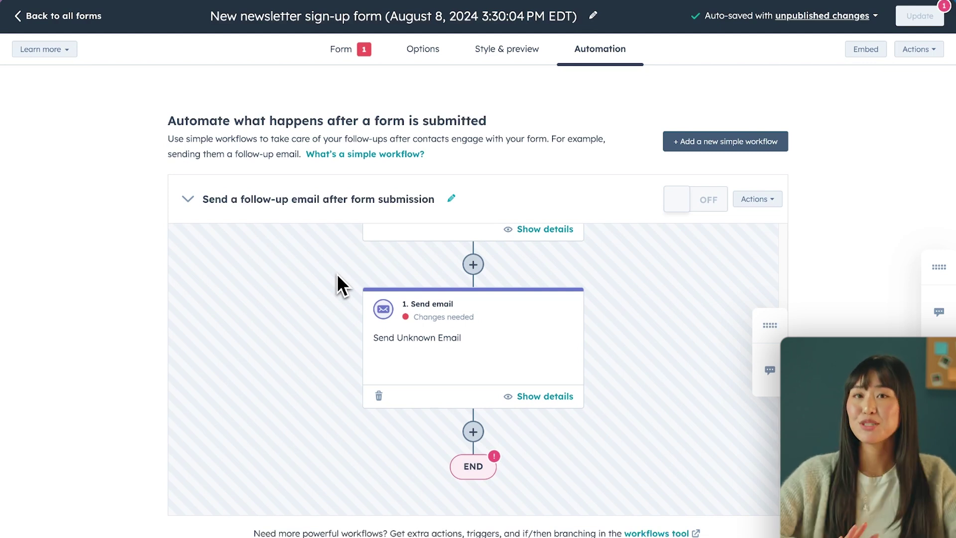
{"action": "left_click", "coordinate": [406, 305]}
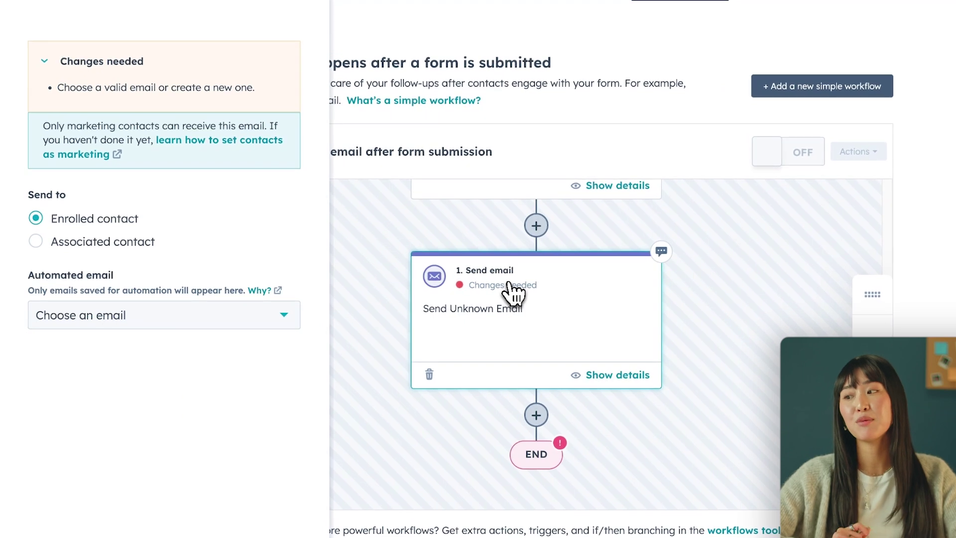
{"action": "left_click", "coordinate": [269, 324]}
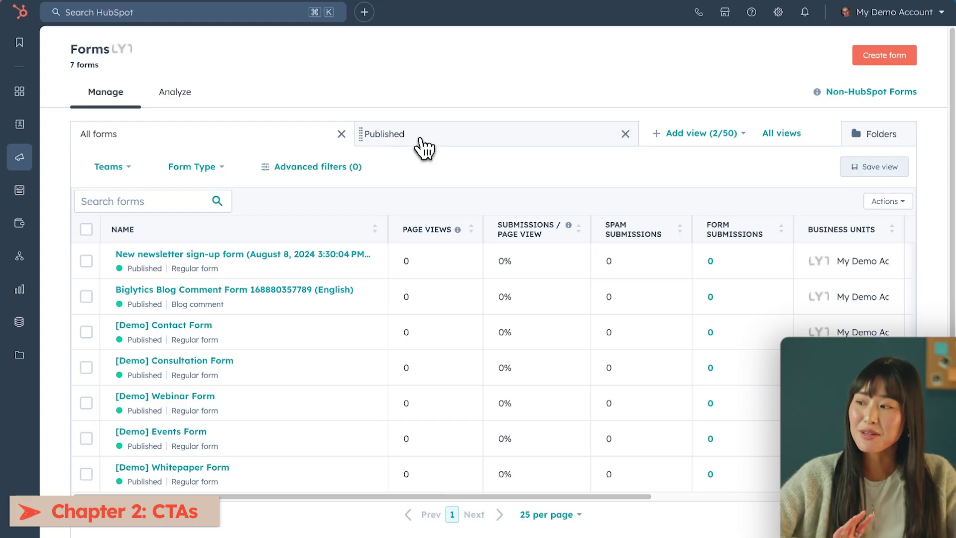
Start a new CTA and select the Newsletter Subscription Pop-up template.
{"action": "mouse_move", "coordinate": [99, 155]}
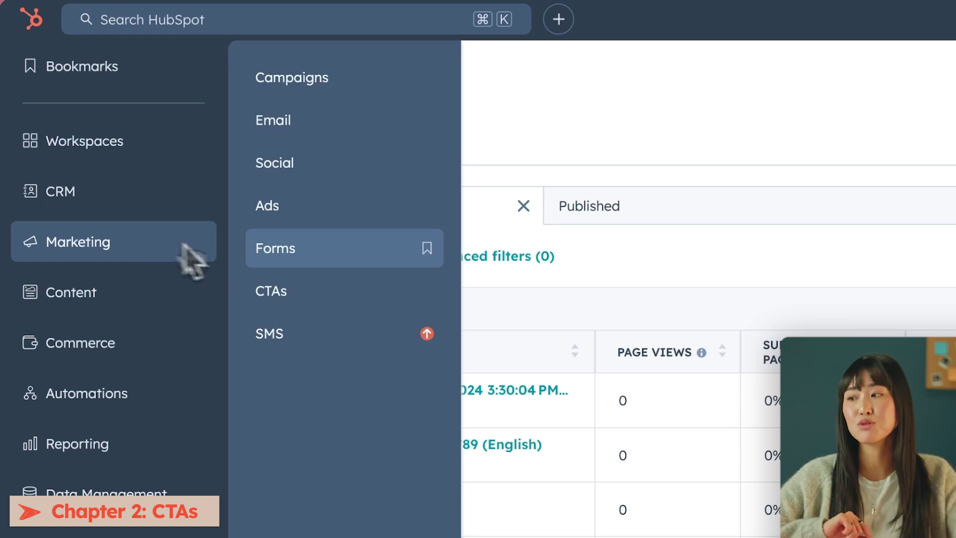
{"action": "left_click", "coordinate": [340, 289]}
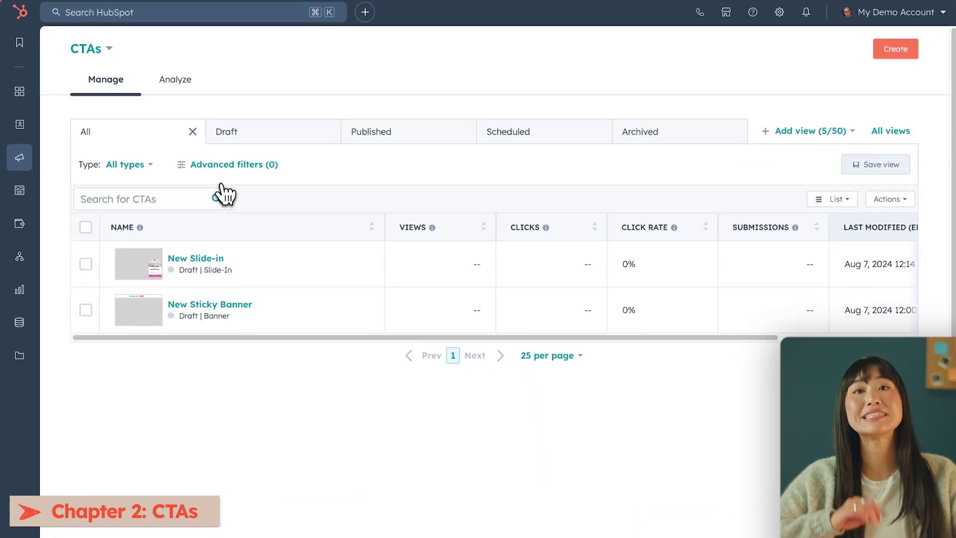
{"action": "left_click", "coordinate": [888, 53]}
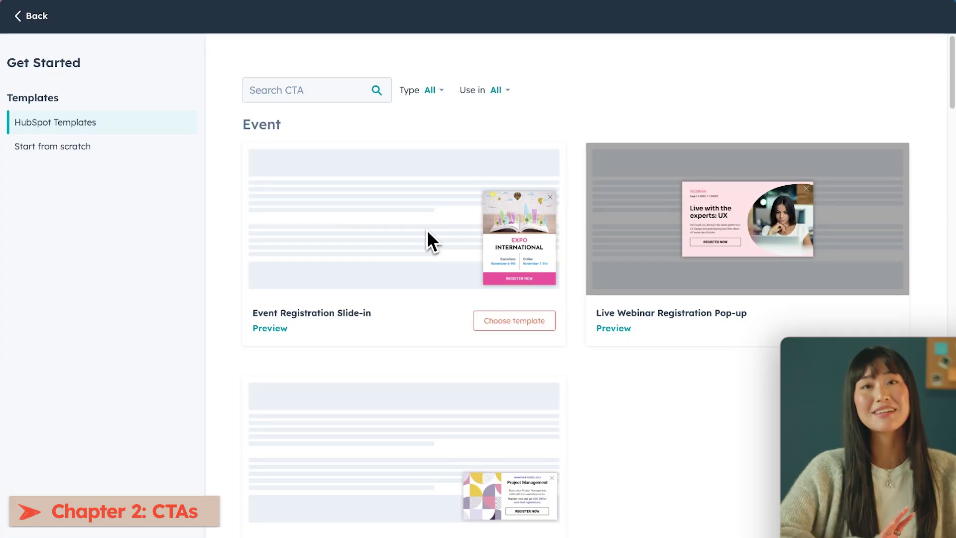
{"action": "scroll", "coordinate": [427, 232], "scroll_direction": "down", "scroll_amount": 10}
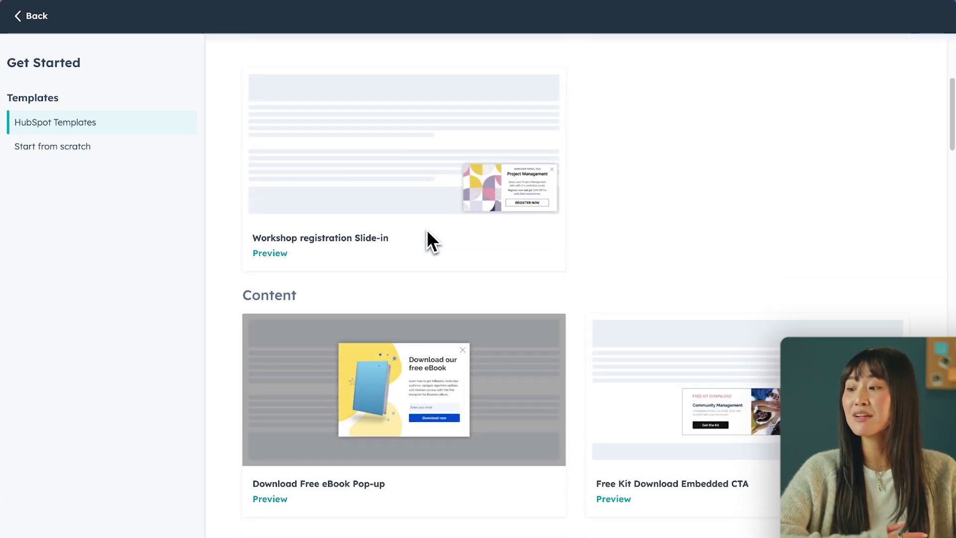
{"action": "scroll", "coordinate": [427, 232], "scroll_direction": "down", "scroll_amount": 14}
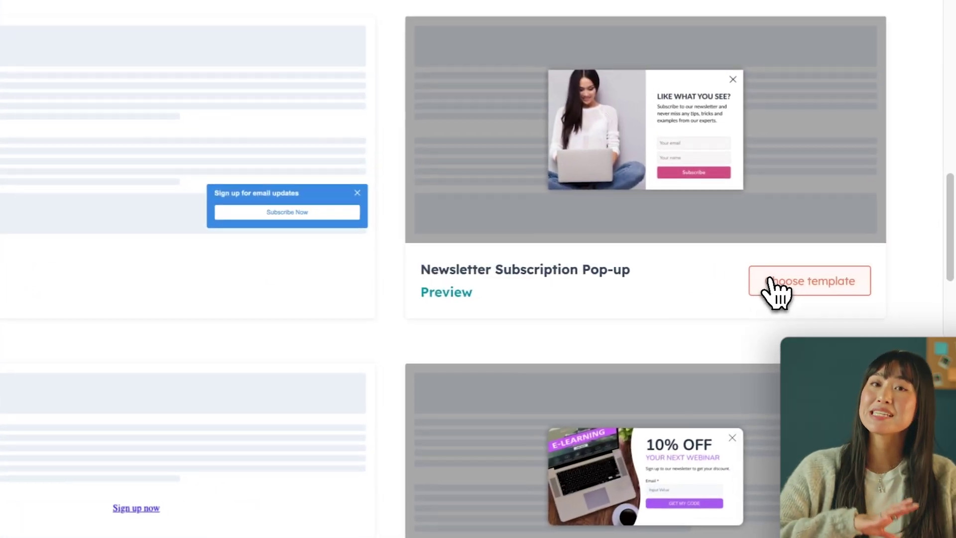
{"action": "left_click", "coordinate": [829, 277]}
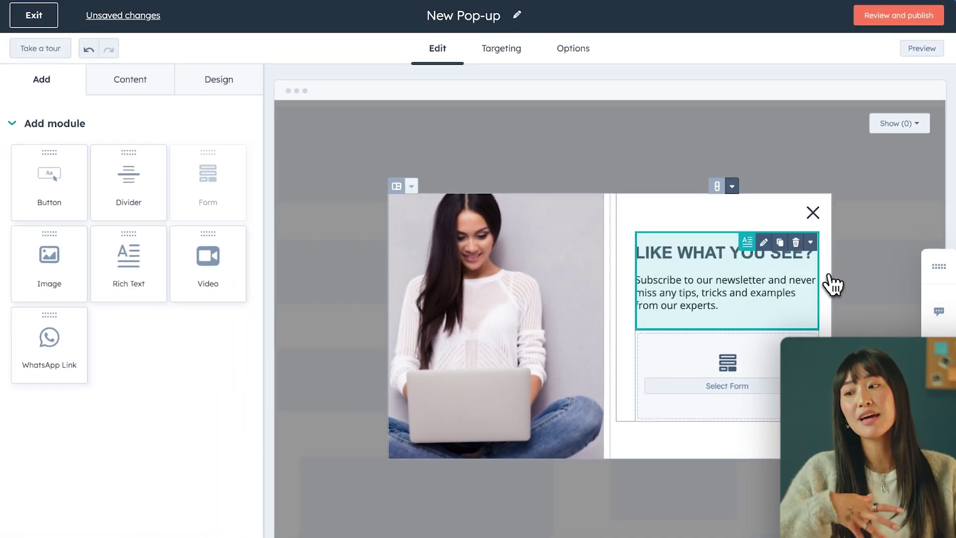
Review the New Pop-up's display triggers on the Targeting tab.
{"action": "left_click", "coordinate": [516, 57]}
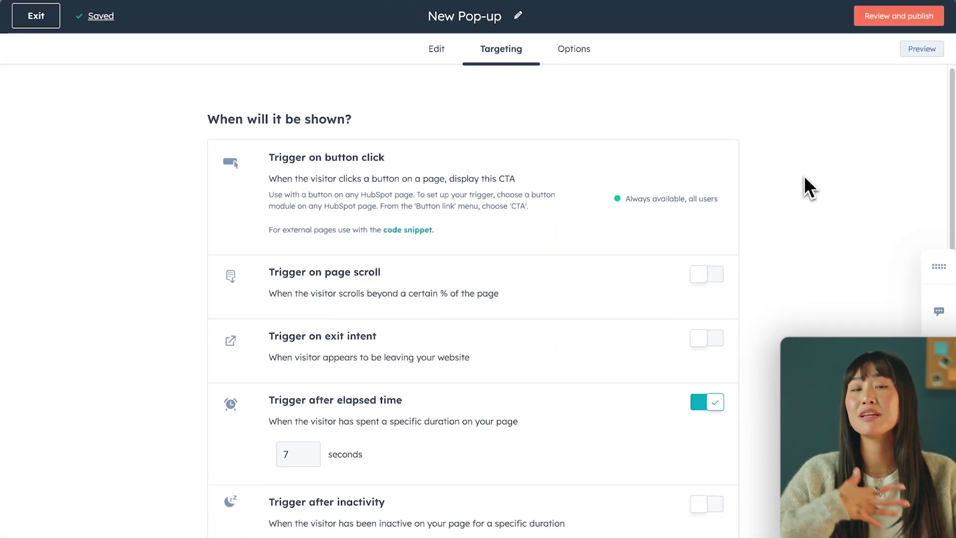
{"action": "scroll", "coordinate": [804, 175], "scroll_direction": "down", "scroll_amount": 1}
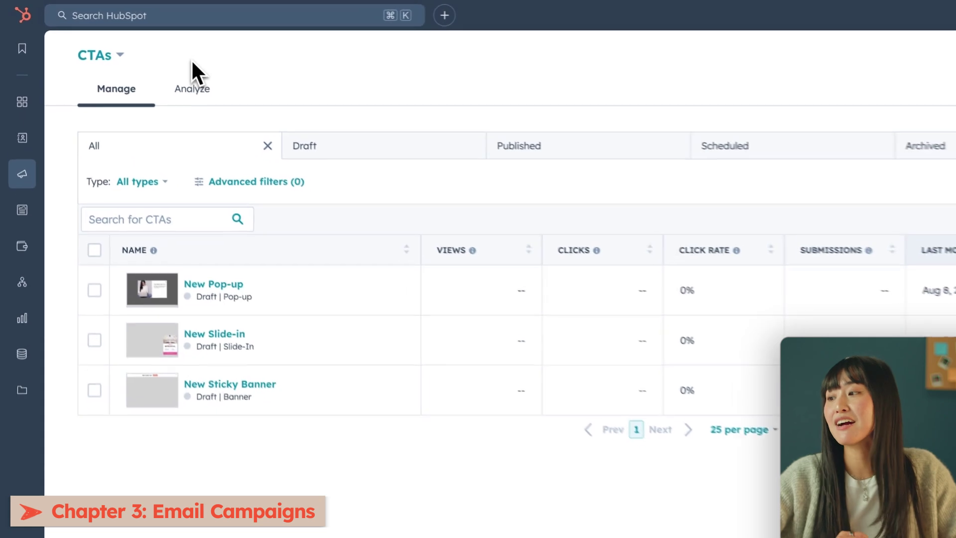
Start a new campaign from the Email drip campaign template.
{"action": "mouse_move", "coordinate": [43, 191]}
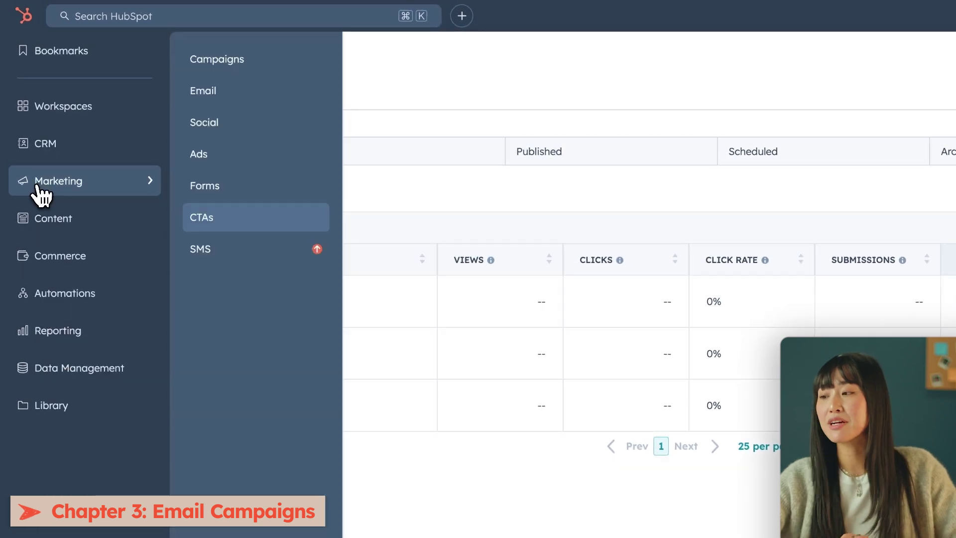
{"action": "left_click", "coordinate": [264, 59]}
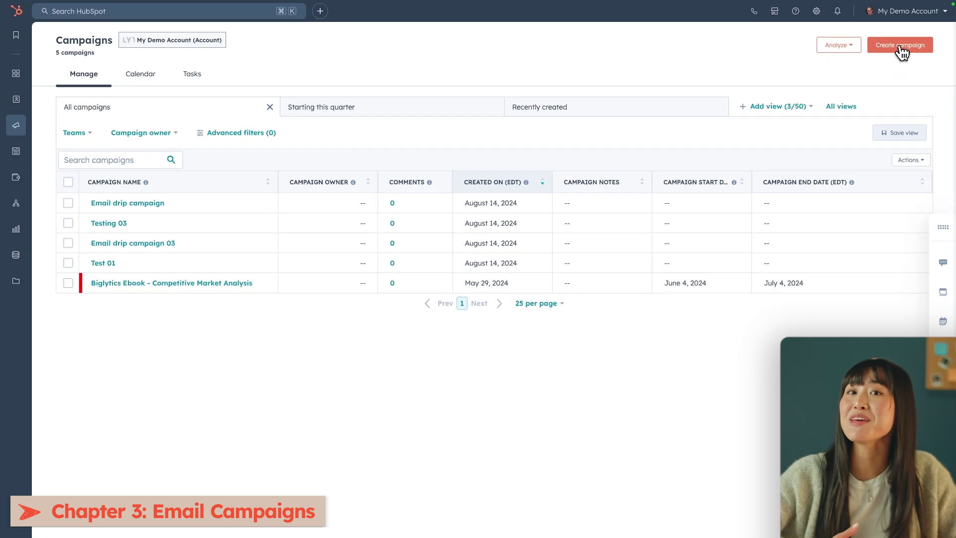
{"action": "left_click", "coordinate": [902, 50]}
{"action": "left_click", "coordinate": [881, 153]}
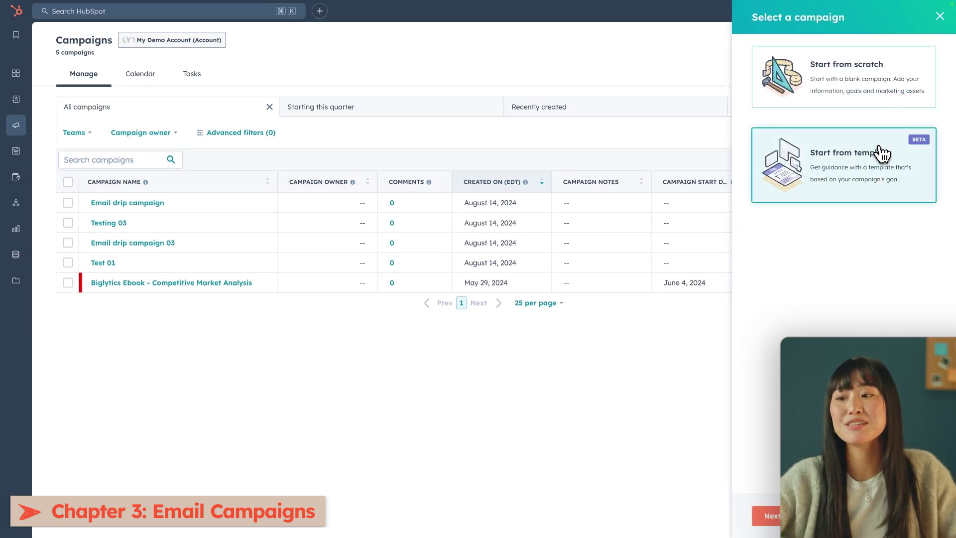
{"action": "left_click", "coordinate": [773, 523]}
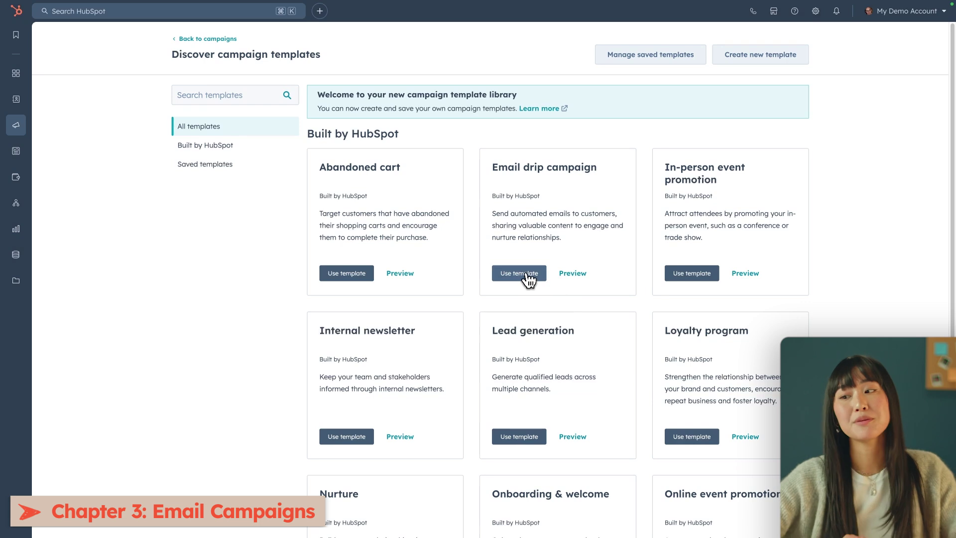
{"action": "left_click", "coordinate": [527, 277]}
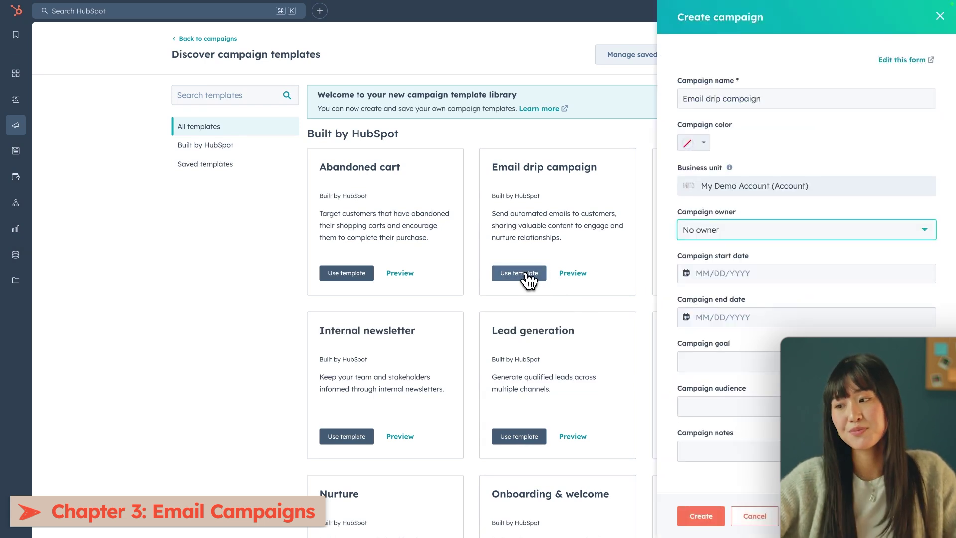
Name the campaign 'Email newsletter for marketing' and create it.
{"action": "double_click", "coordinate": [789, 102]}
{"action": "triple_click", "coordinate": [788, 101]}
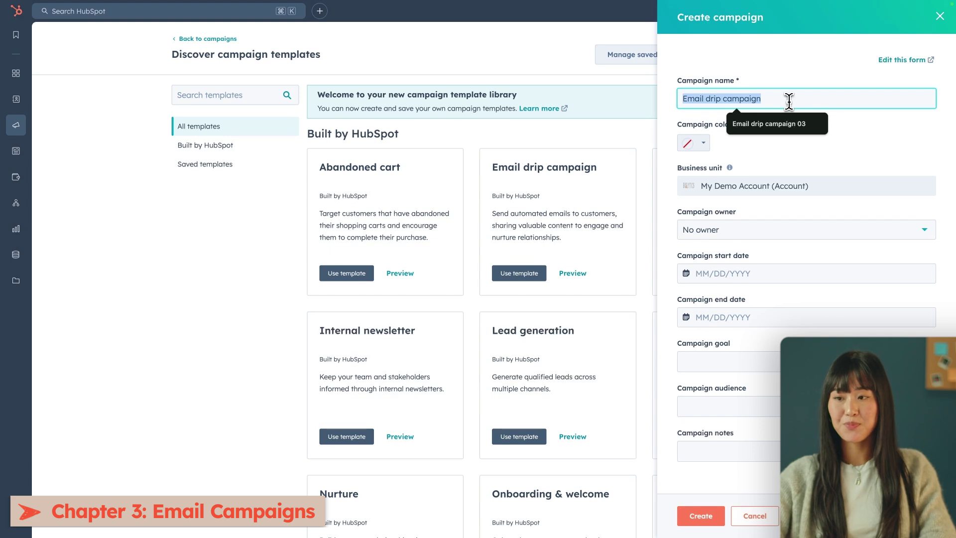
{"action": "type", "text": "Email n"}
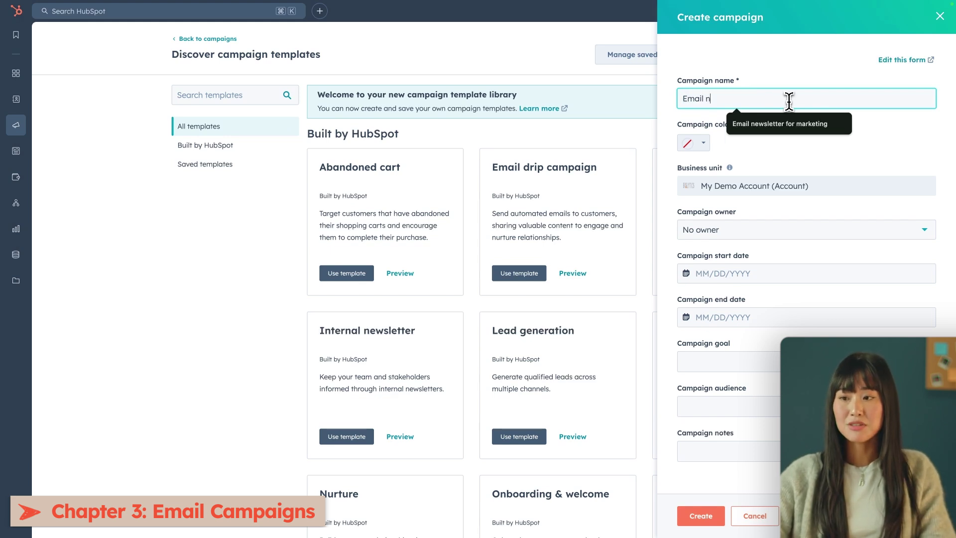
{"action": "type", "text": "e"}
{"action": "left_click", "coordinate": [808, 119]}
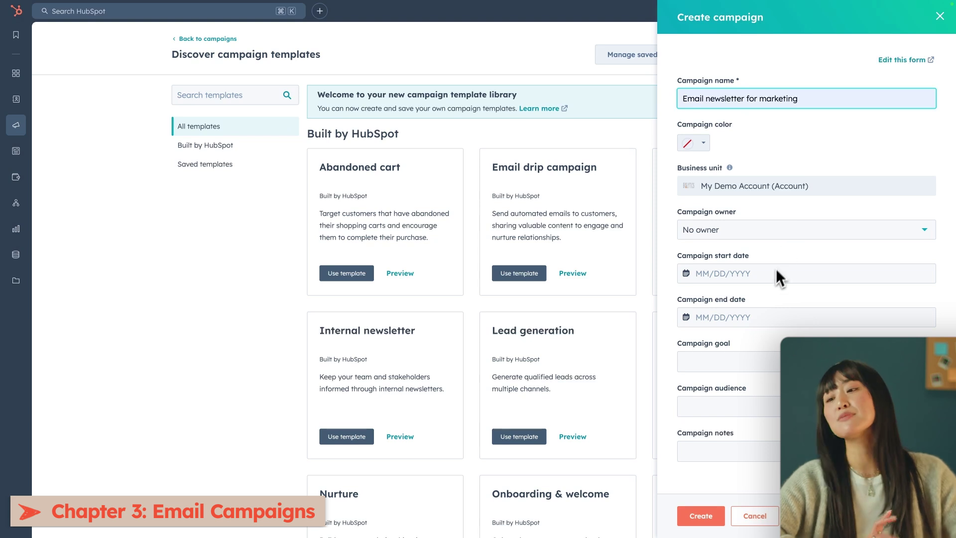
{"action": "left_click", "coordinate": [717, 515]}
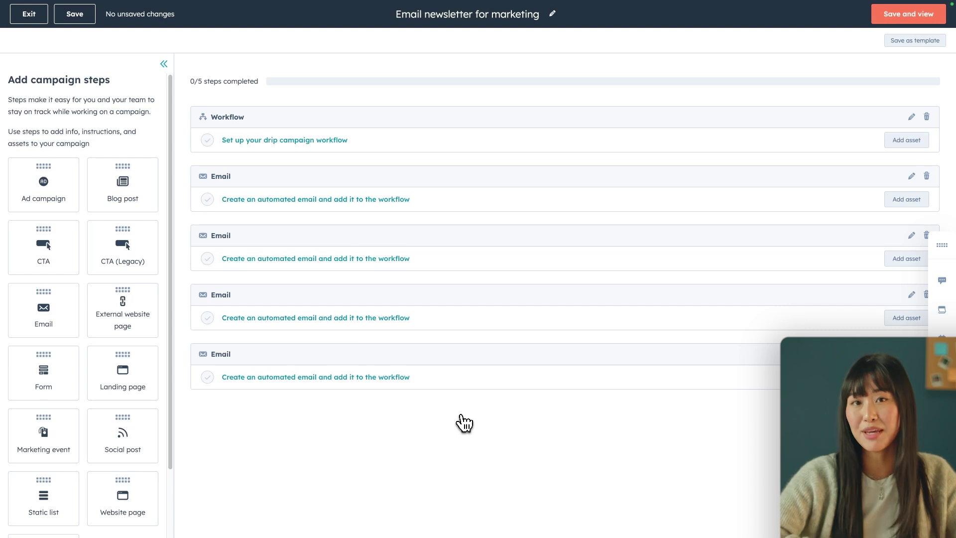
Build a new workflow from scratch and attach it as the campaign's Workflow step asset.
{"action": "left_click", "coordinate": [899, 142]}
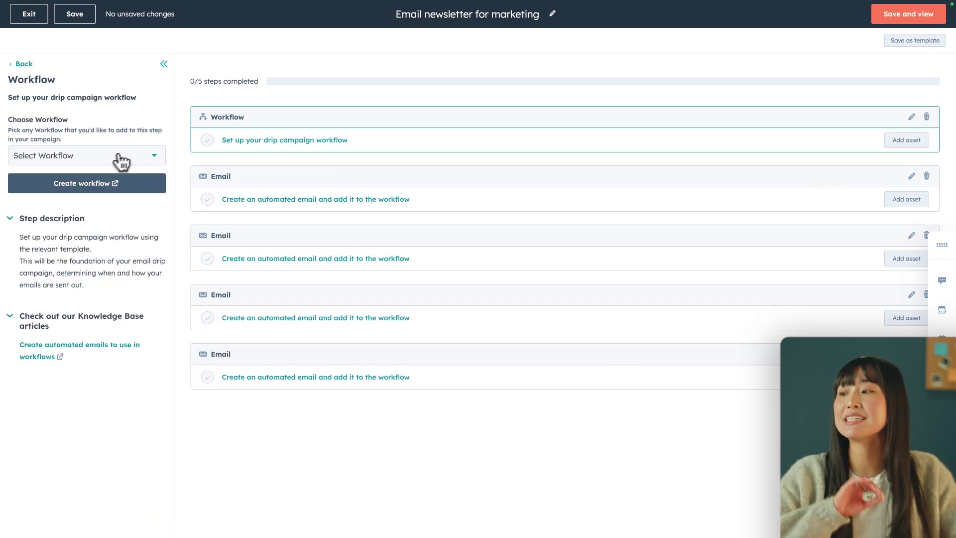
{"action": "left_click", "coordinate": [119, 174]}
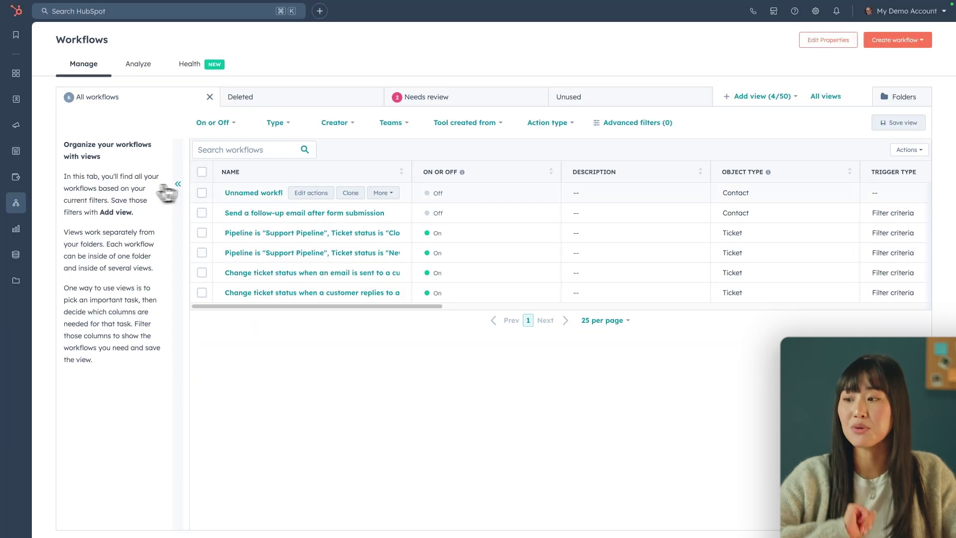
{"action": "left_click", "coordinate": [894, 40]}
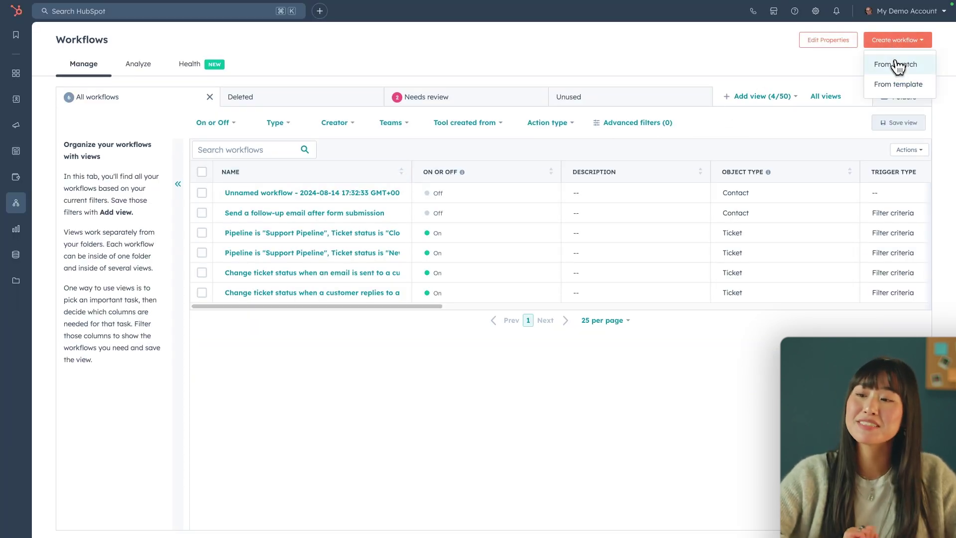
{"action": "left_click", "coordinate": [896, 64]}
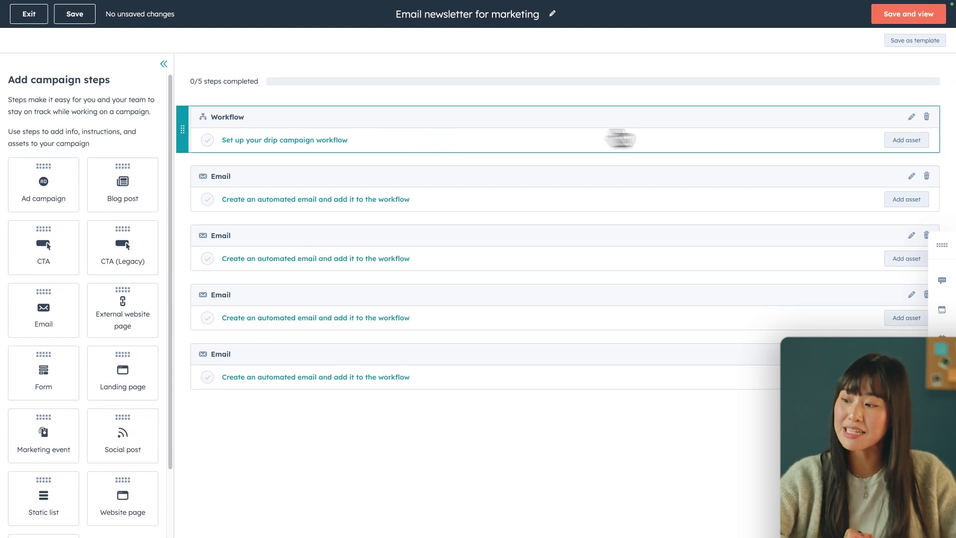
{"action": "left_click", "coordinate": [904, 141]}
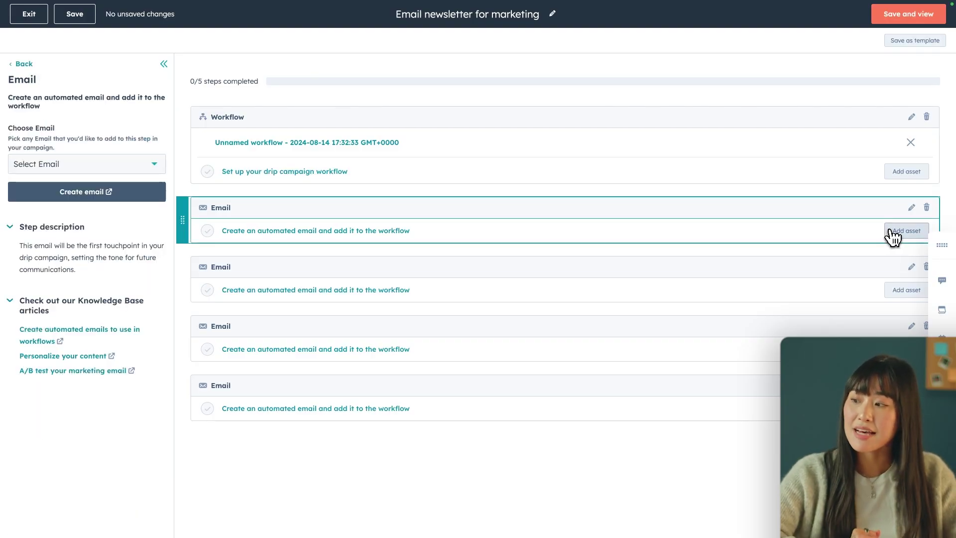
Create a new Automated marketing email from the campaign's Email step.
{"action": "left_click", "coordinate": [149, 196]}
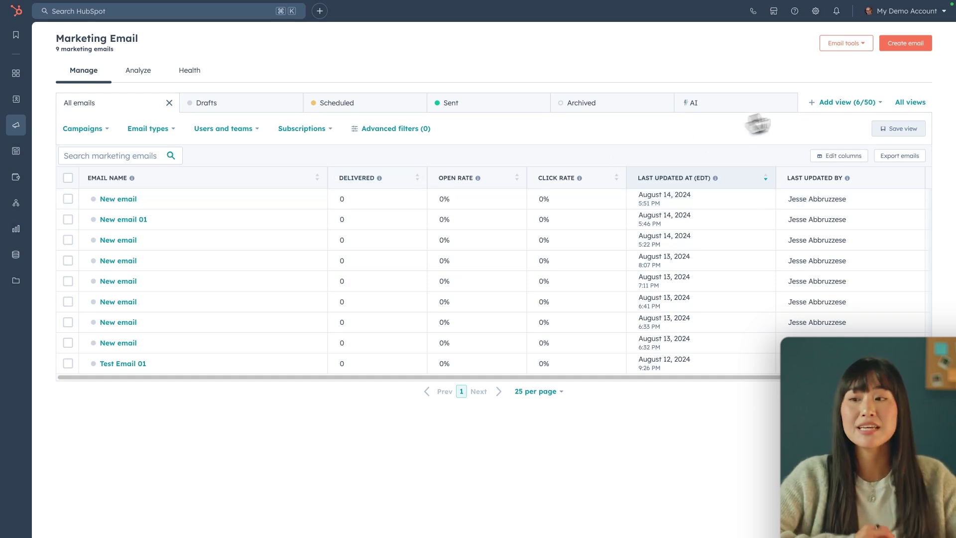
{"action": "left_click", "coordinate": [901, 44]}
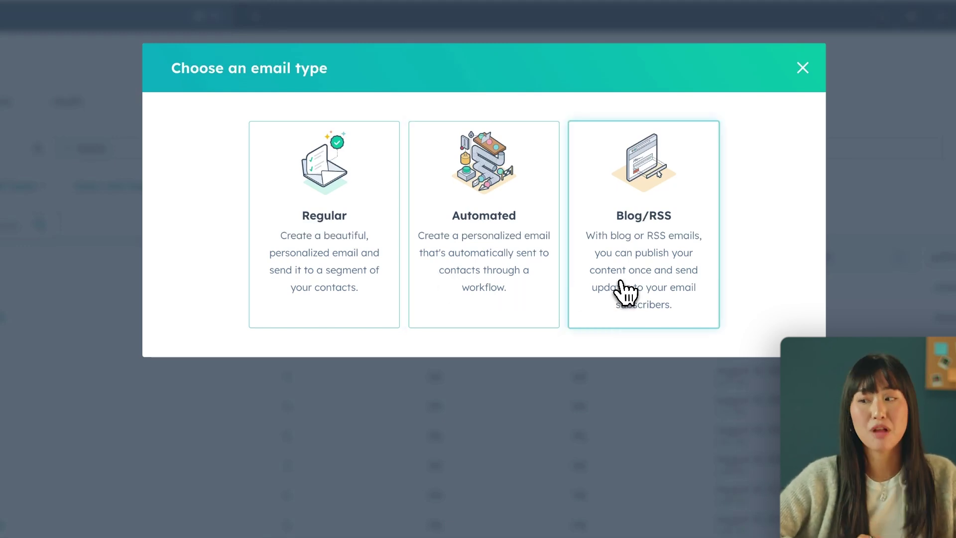
{"action": "left_click", "coordinate": [537, 301]}
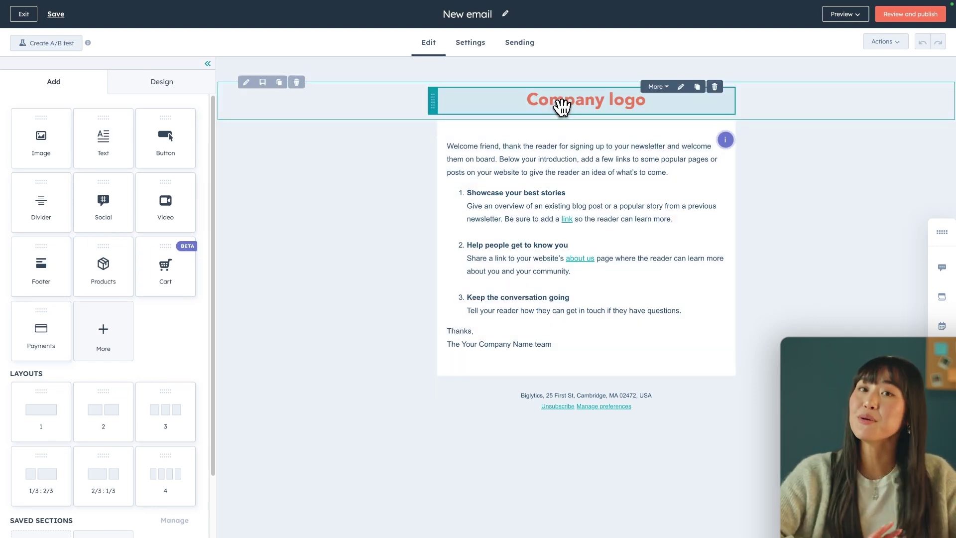
Replace the logo with the Marketing with Angel image and resize it to 250 by 92.
{"action": "left_click", "coordinate": [562, 106]}
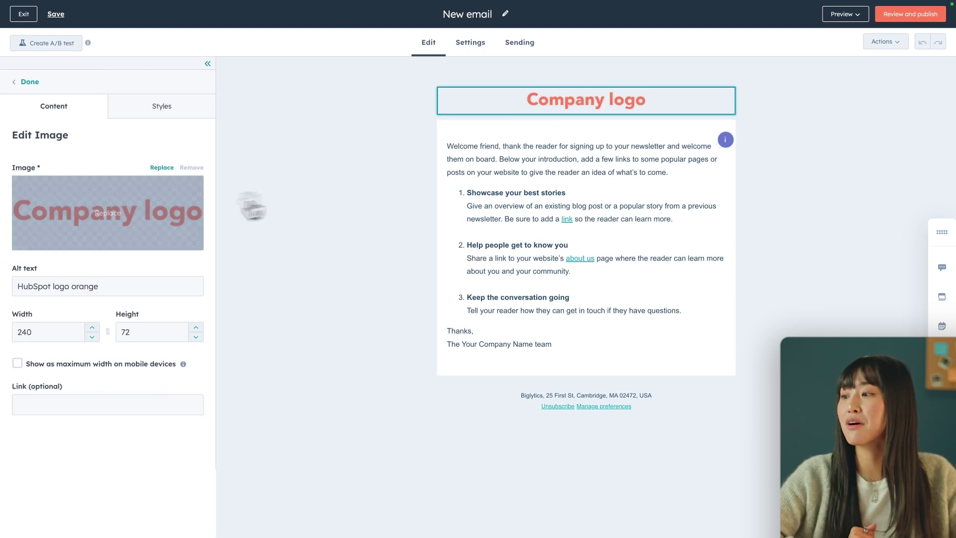
{"action": "left_click", "coordinate": [102, 225]}
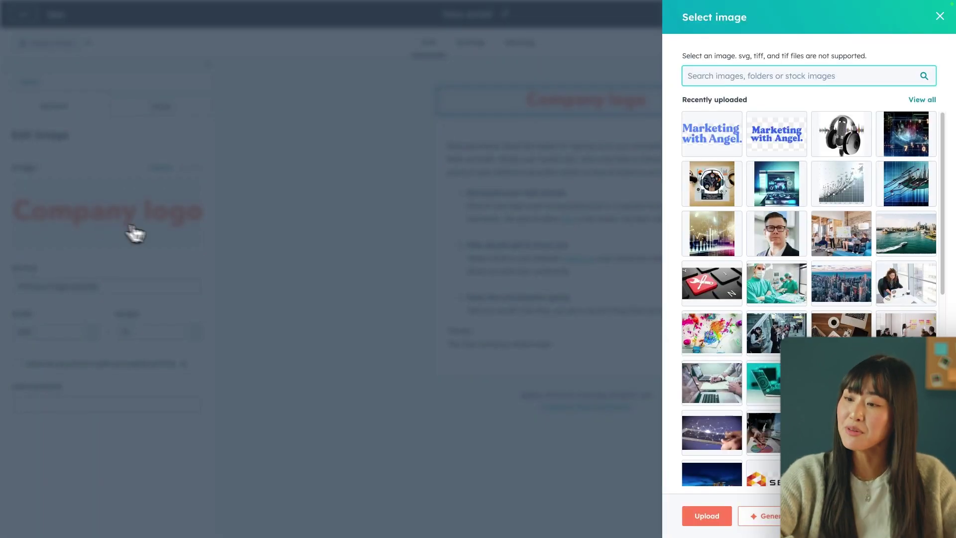
{"action": "left_click", "coordinate": [712, 144]}
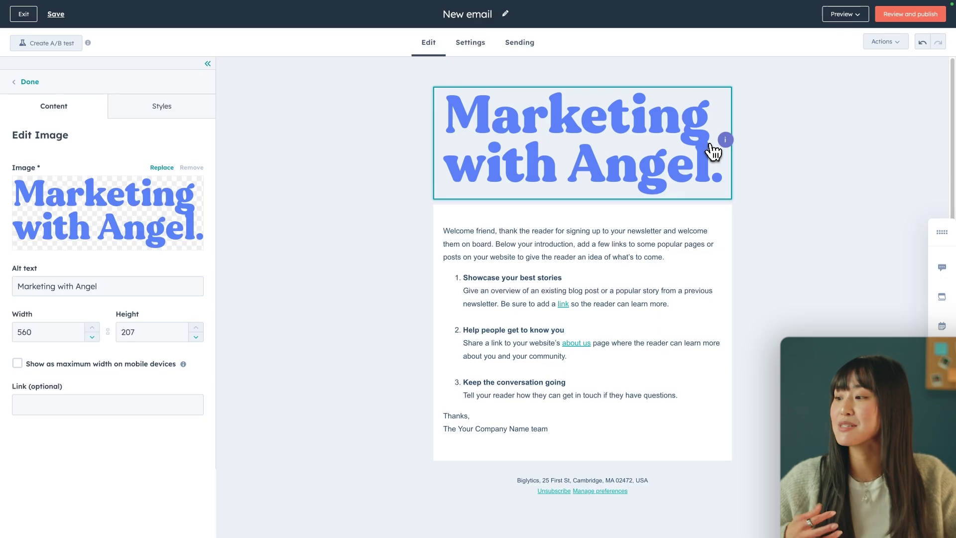
{"action": "double_click", "coordinate": [44, 331]}
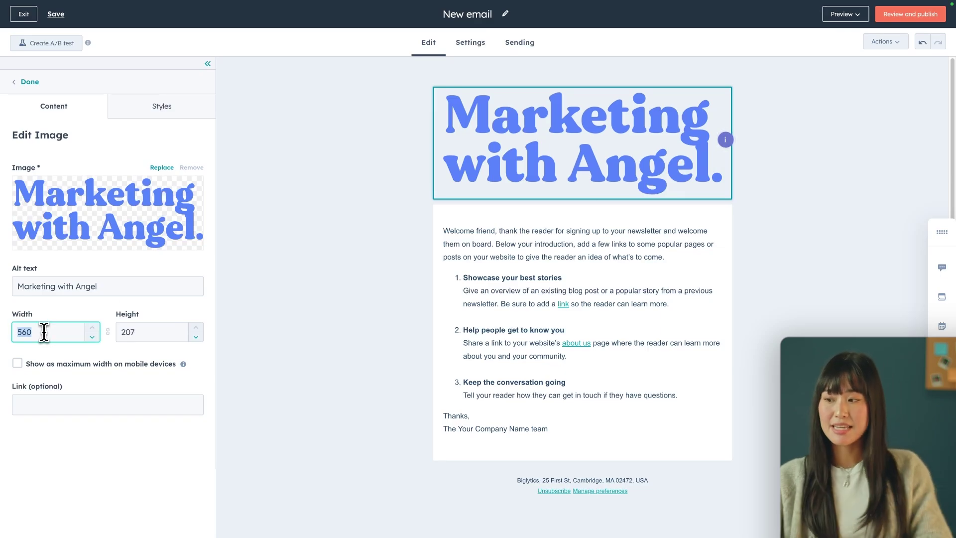
{"action": "type", "text": "250"}
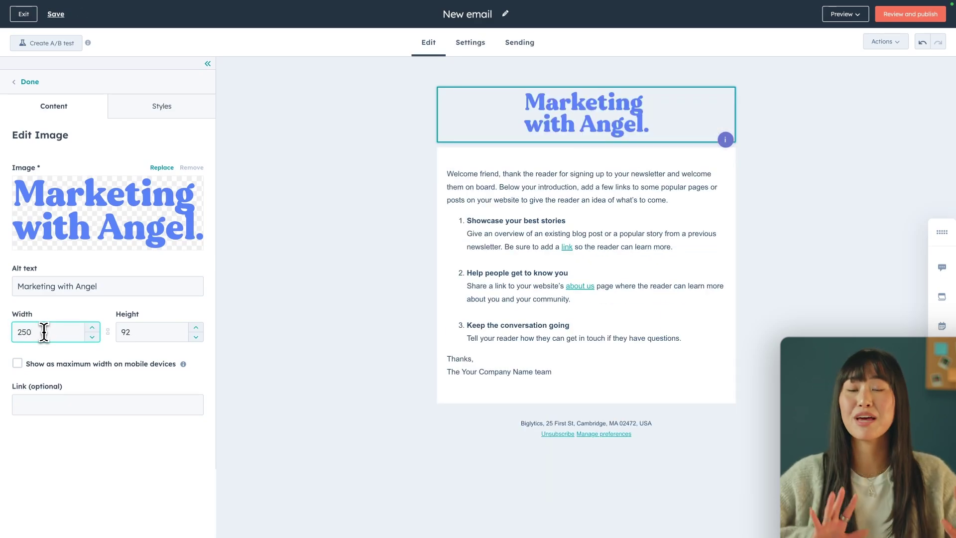
{"action": "left_click", "coordinate": [281, 289]}
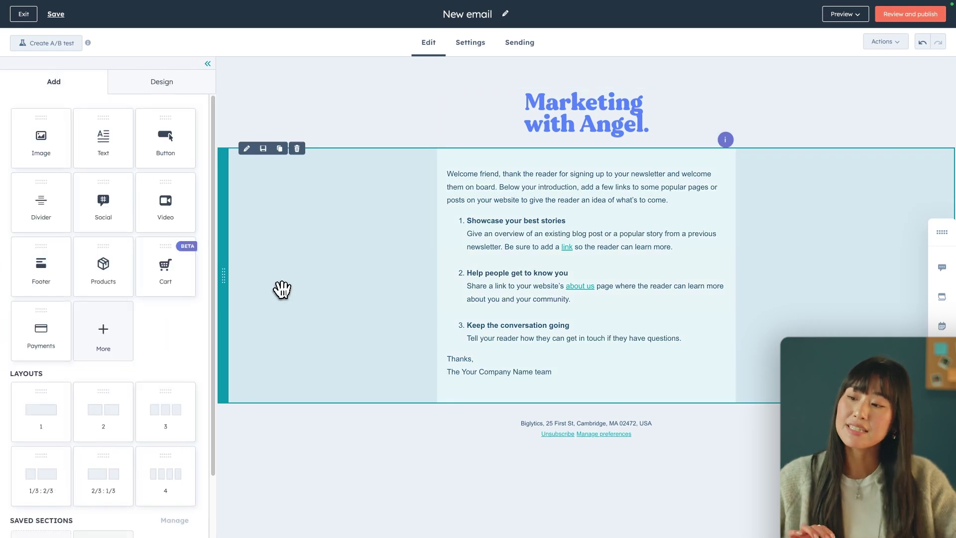
Paste the 'Hey friend!' welcome message over the template body and select its middle paragraphs.
{"action": "left_click", "coordinate": [487, 270]}
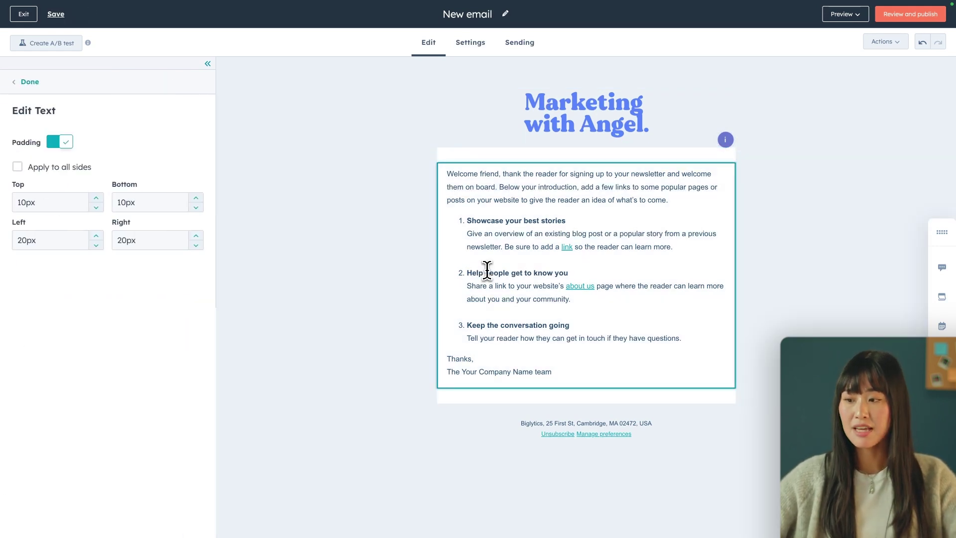
{"action": "triple_click", "coordinate": [487, 269]}
{"action": "key", "text": "ctrl+a"}
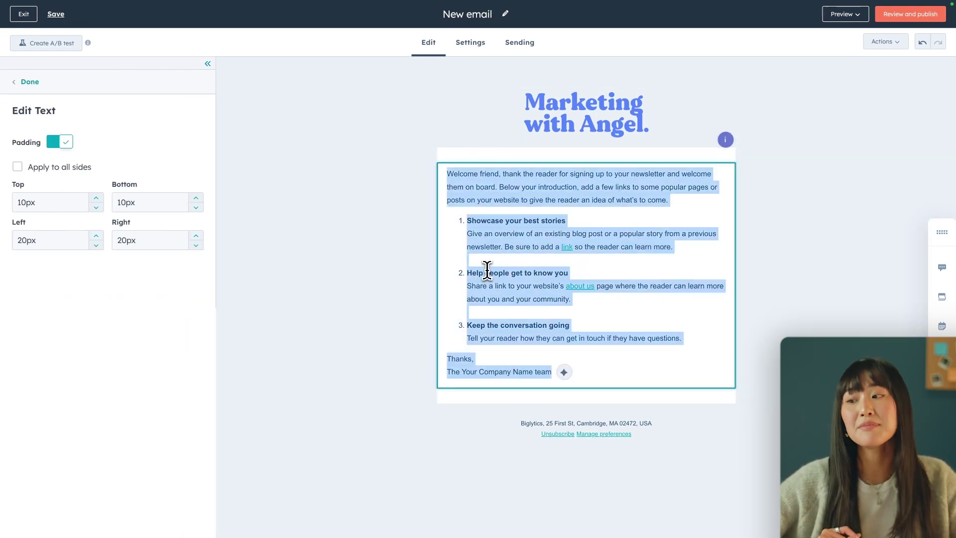
{"action": "type", "text": "Hey friend!  Thank you for signing up for Marketing with Angel, an email newsletter where you'll learn all of the best tips, tricks, trends, and best practices for marketing your small business.  Every week you'll receive an email filled with great tidbits that you can learn about marketing.  So stay tuned! And I'll see you in your inbox next week.  Angel"}
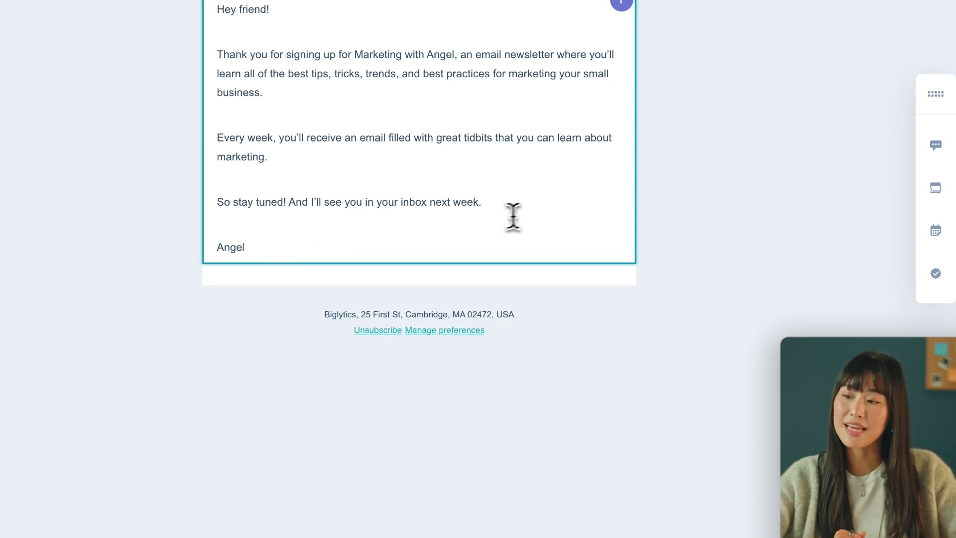
{"action": "left_click_drag", "start_coordinate": [512, 215], "coordinate": [208, 49]}
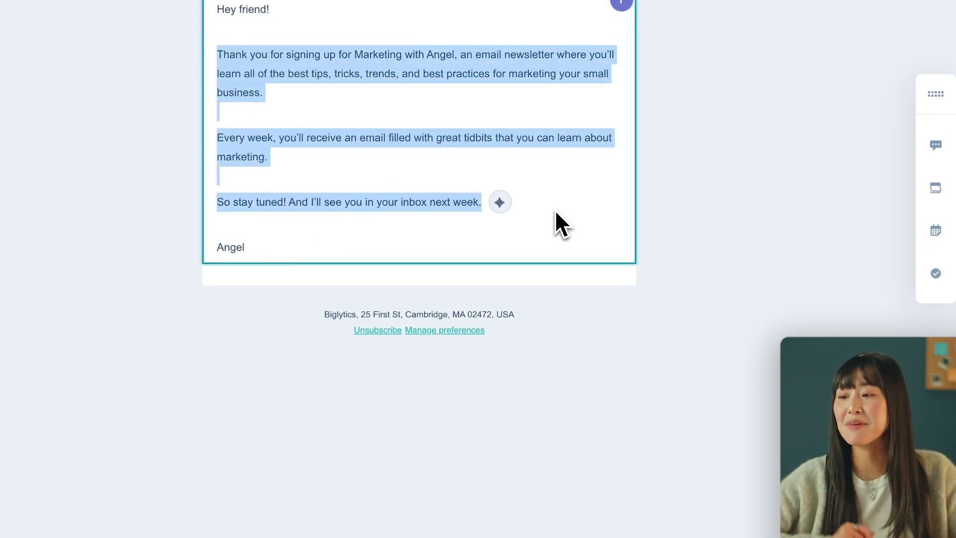
Use AI Change tone on the middle paragraphs, regenerate once, and insert the rewritten version.
{"action": "left_click", "coordinate": [500, 201]}
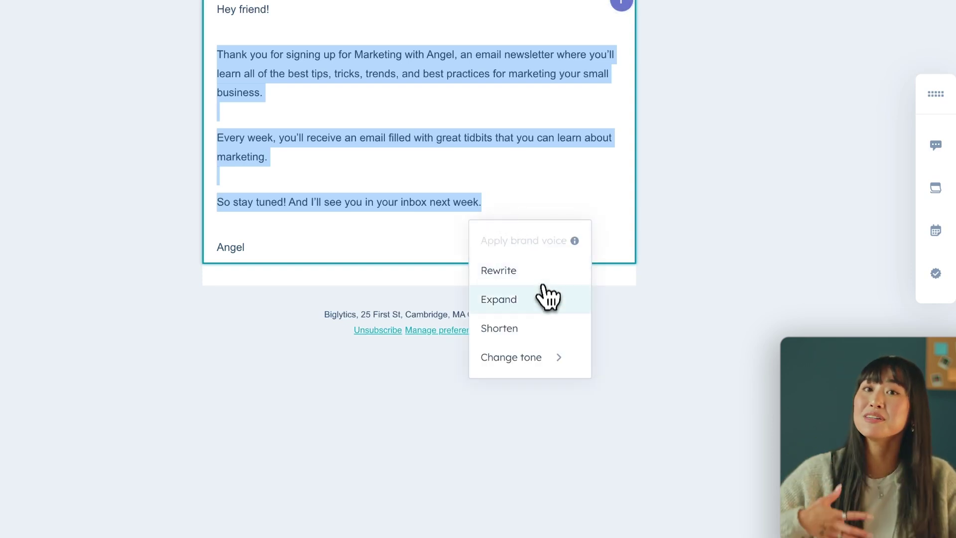
{"action": "mouse_move", "coordinate": [547, 363]}
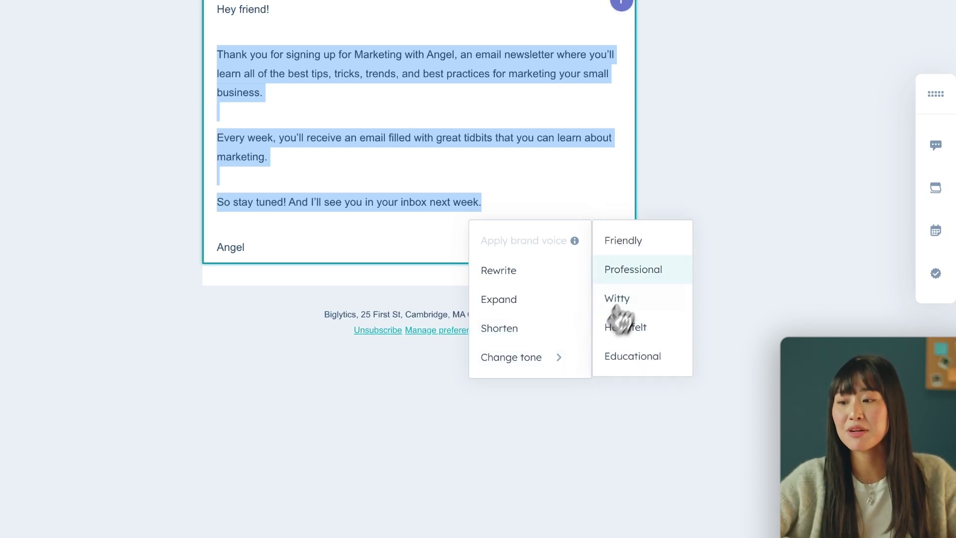
{"action": "left_click", "coordinate": [644, 241]}
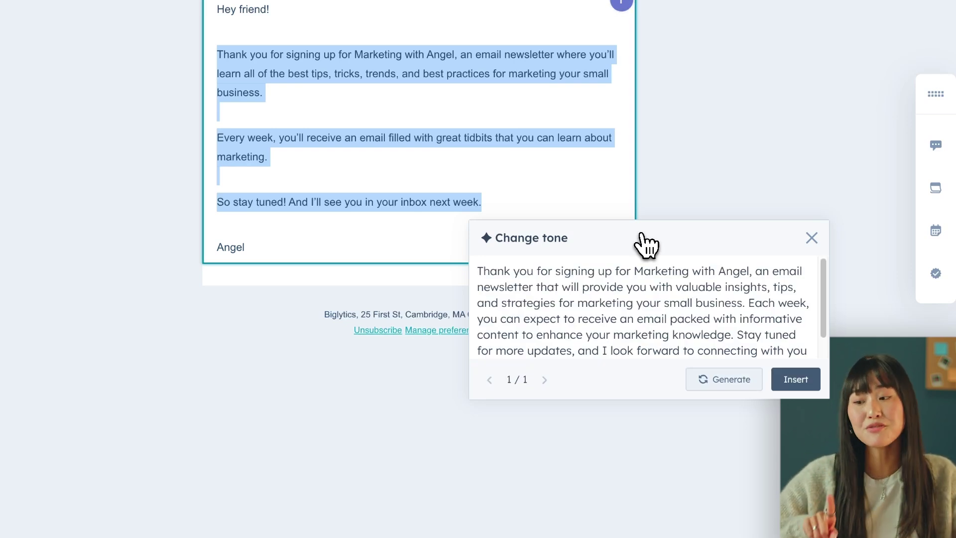
{"action": "left_click", "coordinate": [722, 382]}
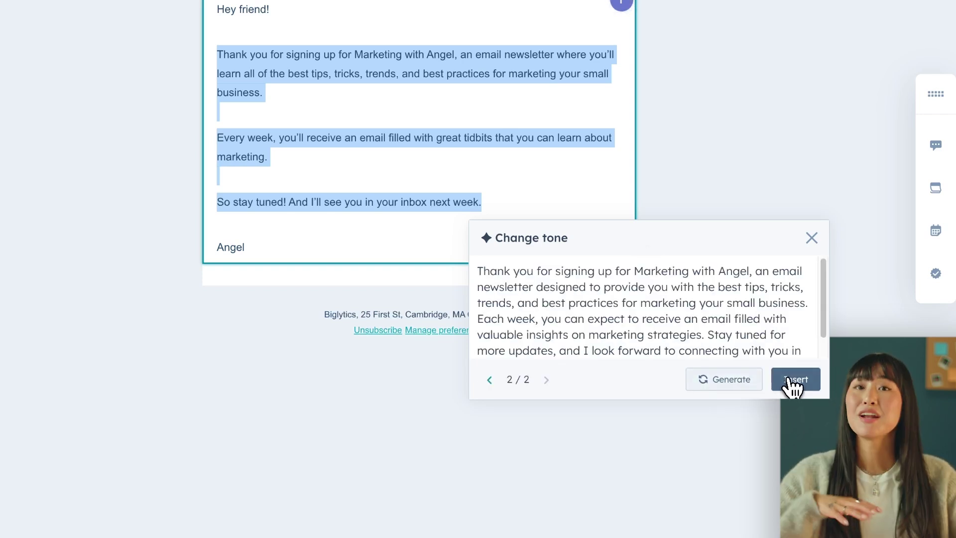
{"action": "left_click", "coordinate": [794, 379]}
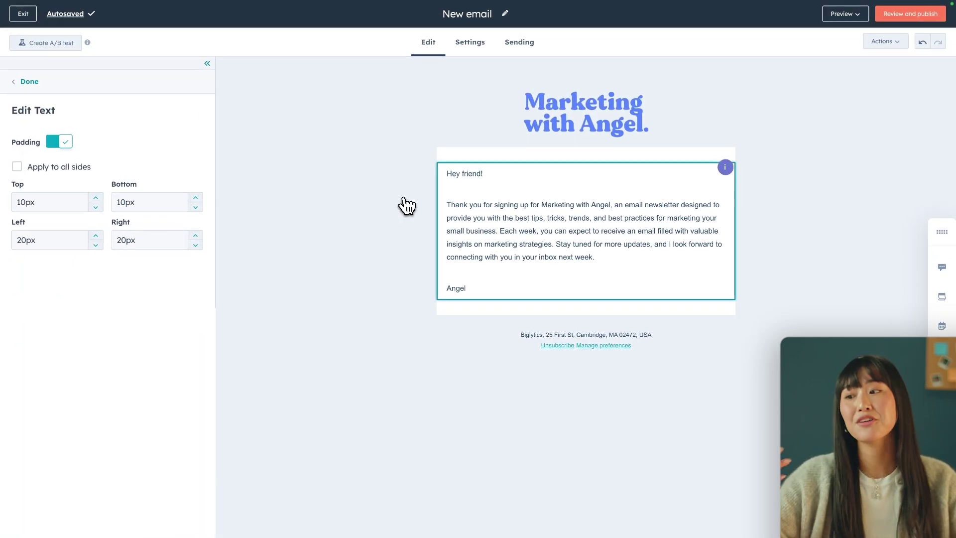
Select 'friend' in the greeting and set the personalization token type to Contact.
{"action": "left_click", "coordinate": [406, 204]}
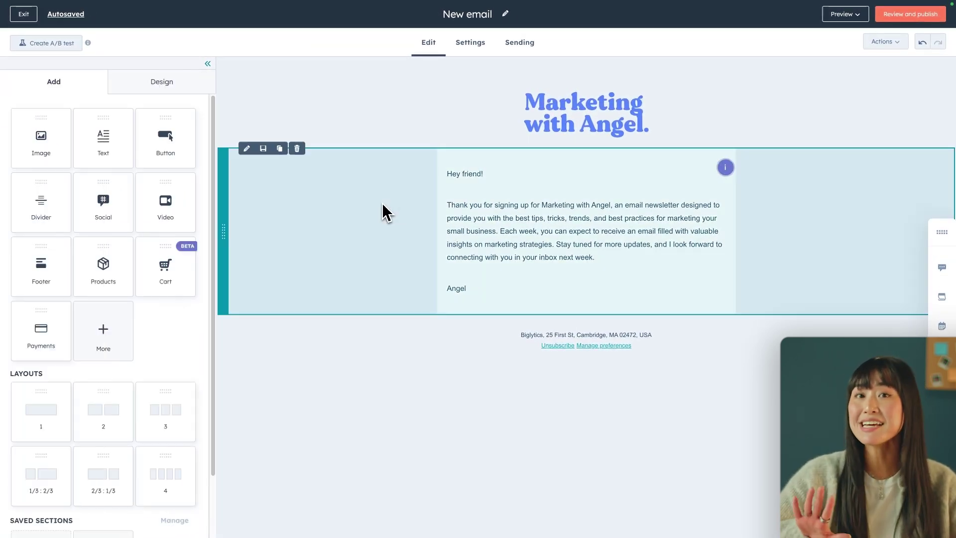
{"action": "left_click", "coordinate": [471, 173]}
{"action": "double_click", "coordinate": [472, 174]}
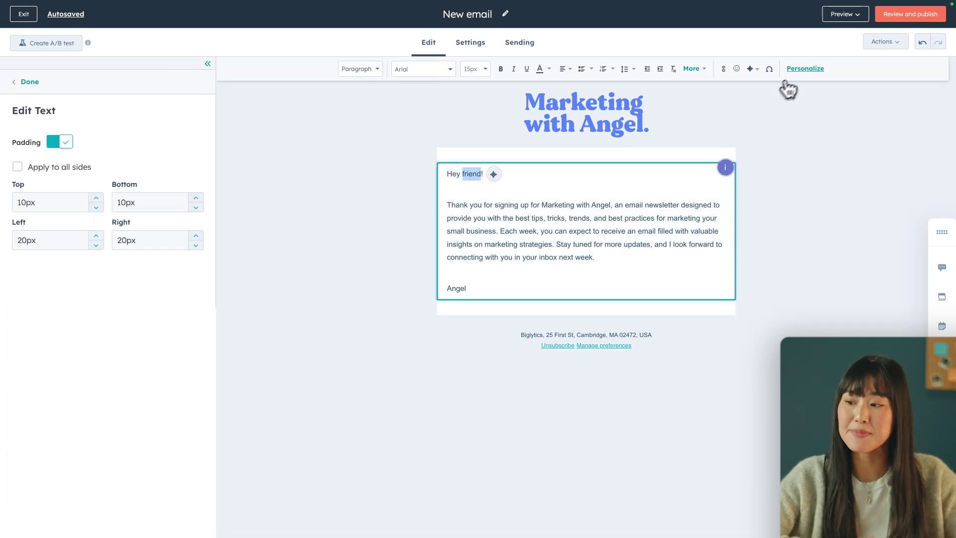
{"action": "left_click", "coordinate": [801, 70]}
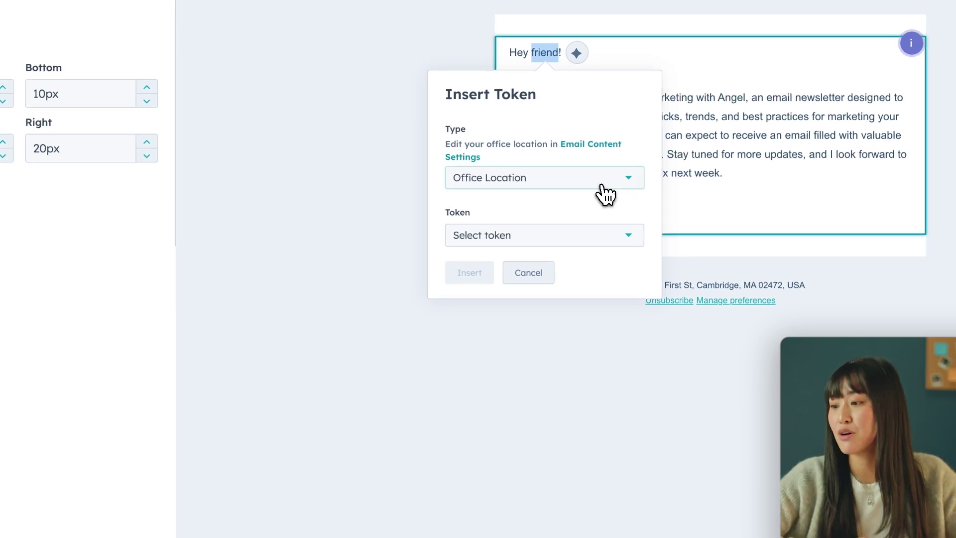
{"action": "left_click", "coordinate": [607, 180]}
{"action": "scroll", "coordinate": [559, 361], "scroll_direction": "down", "scroll_amount": 1}
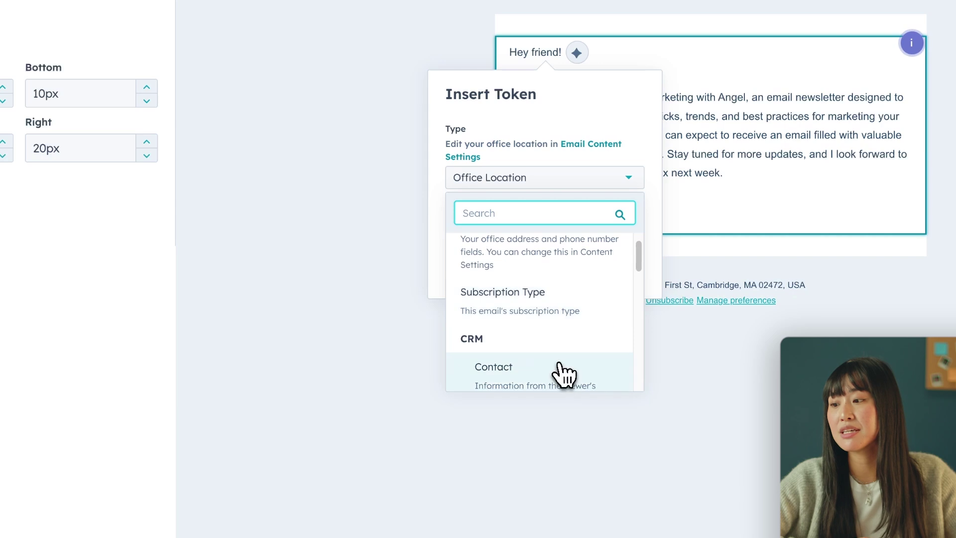
{"action": "left_click", "coordinate": [563, 375]}
Insert the Contact owner > First name token with 'friend' as the fallback.
{"action": "left_click", "coordinate": [546, 219]}
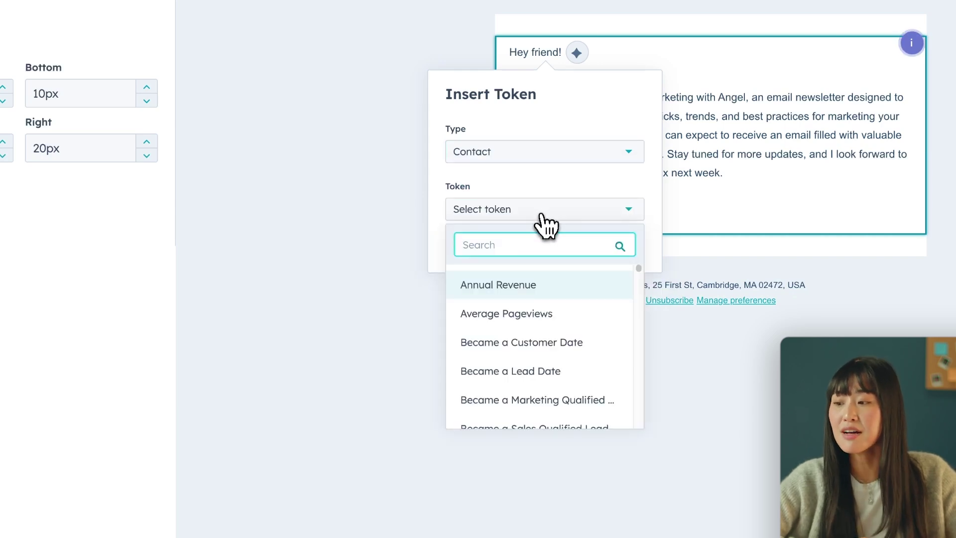
{"action": "type", "text": "firs"}
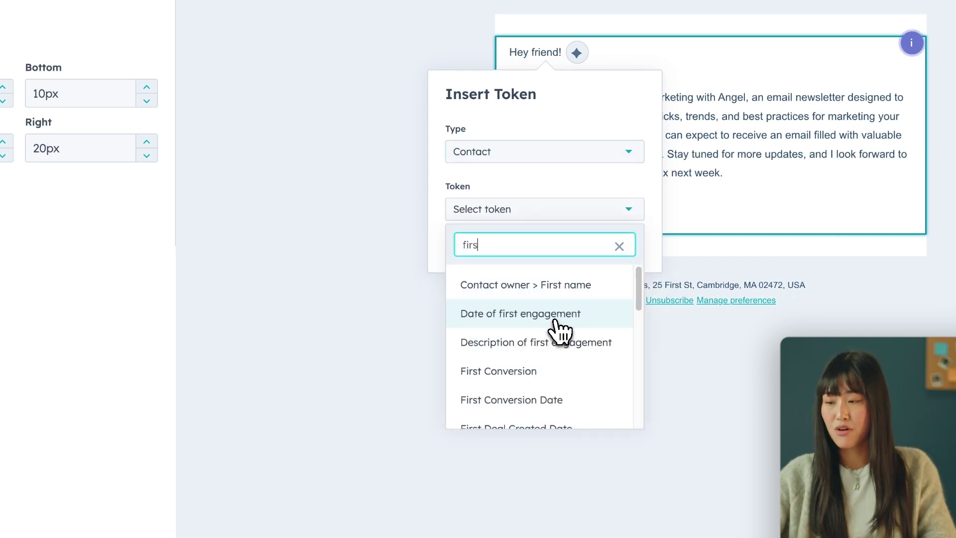
{"action": "left_click", "coordinate": [547, 284]}
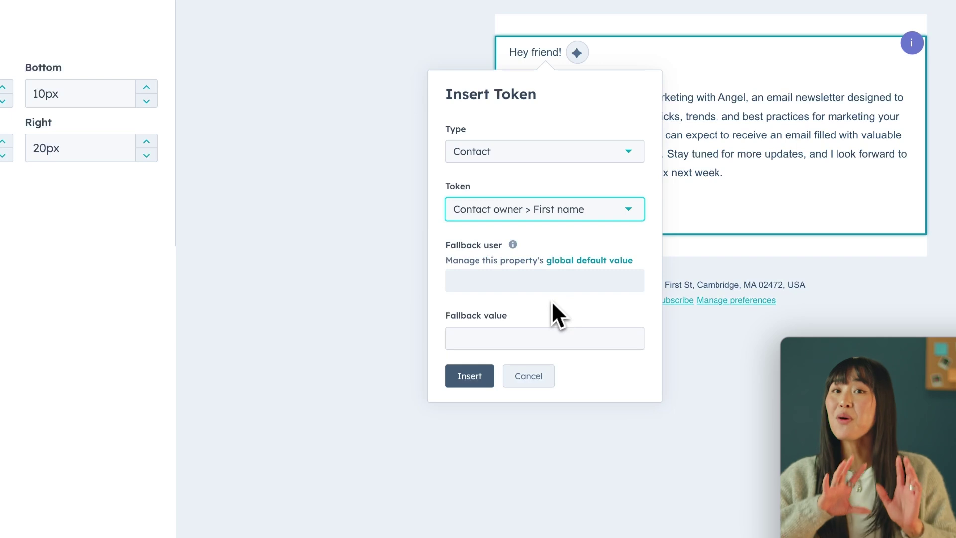
{"action": "left_click", "coordinate": [541, 335]}
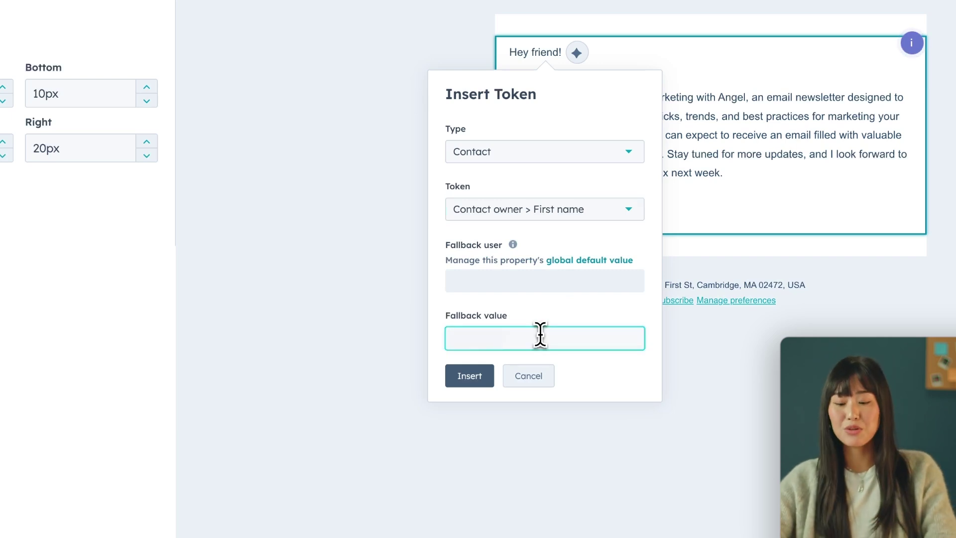
{"action": "type", "text": "friend"}
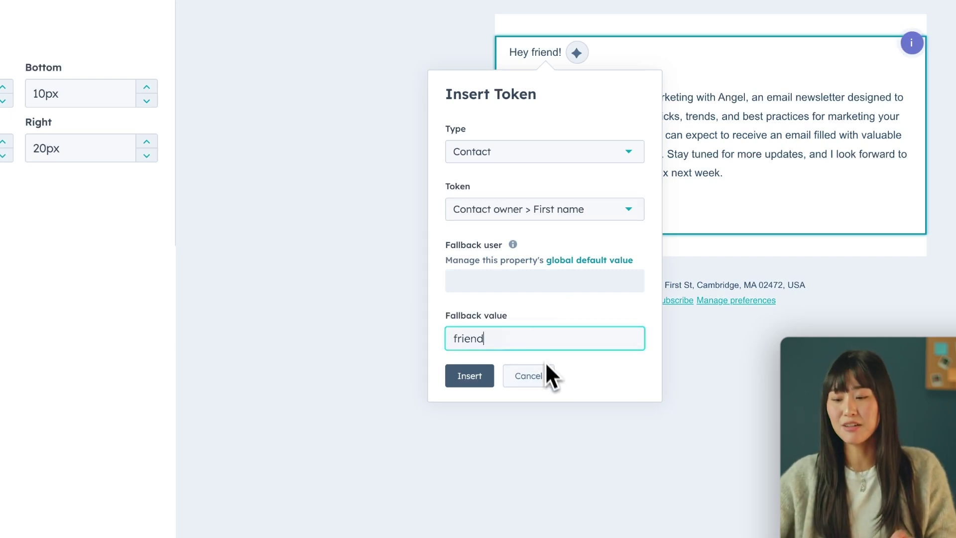
{"action": "left_click", "coordinate": [483, 380]}
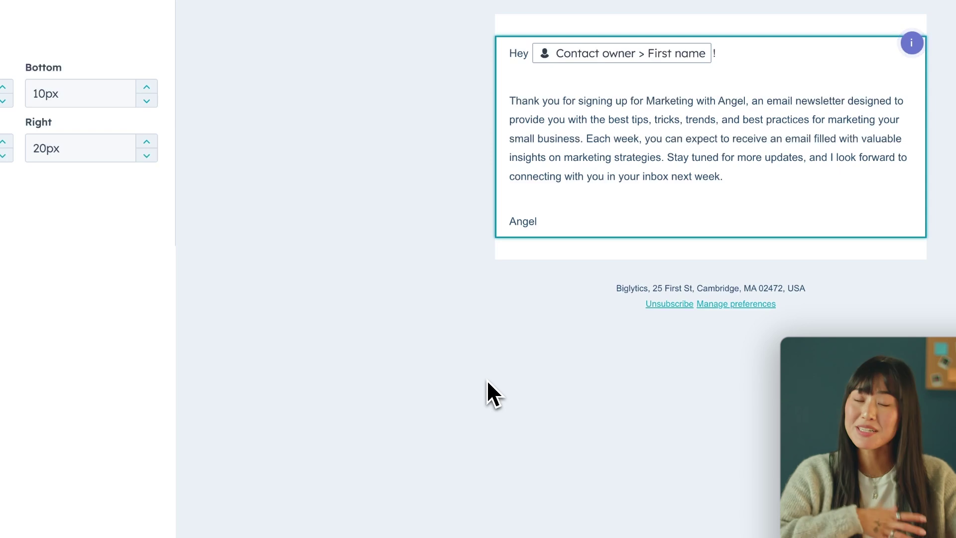
{"action": "left_click", "coordinate": [470, 389]}
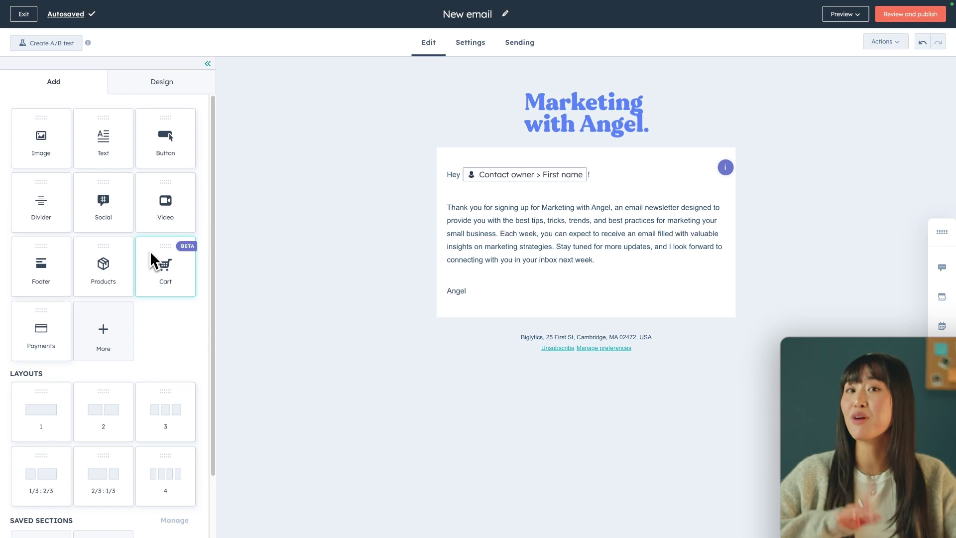
Add a Products block below the body text, then preview the email as a contact.
{"action": "left_click_drag", "start_coordinate": [123, 264], "coordinate": [548, 297]}
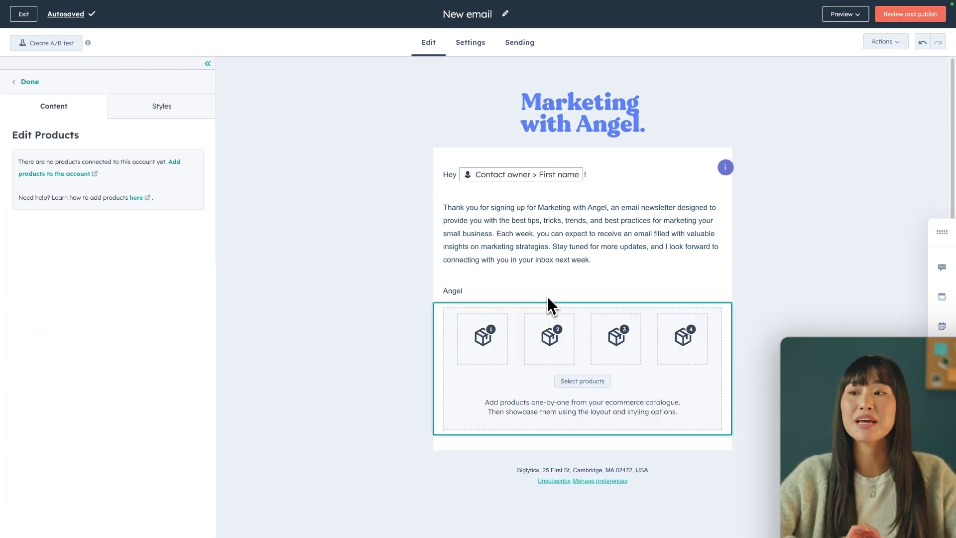
{"action": "left_click", "coordinate": [864, 22]}
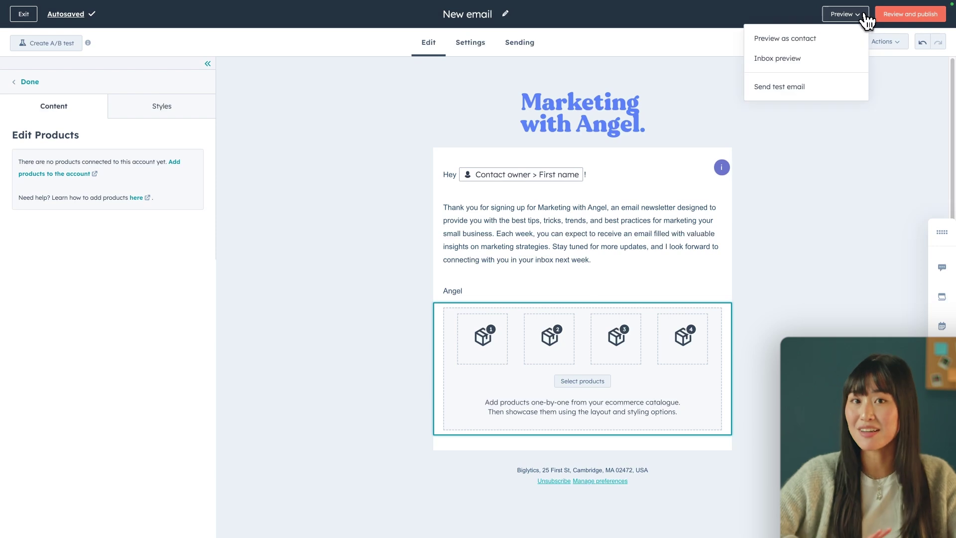
{"action": "left_click", "coordinate": [845, 39]}
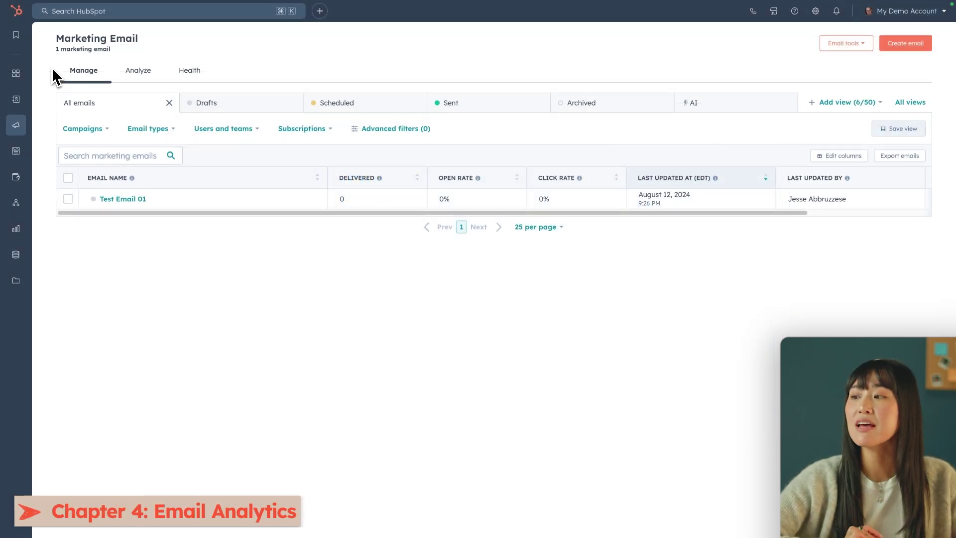
Review the Analyze tab's engagement and delivery stats, then switch to the Health tab.
{"action": "left_click", "coordinate": [138, 70]}
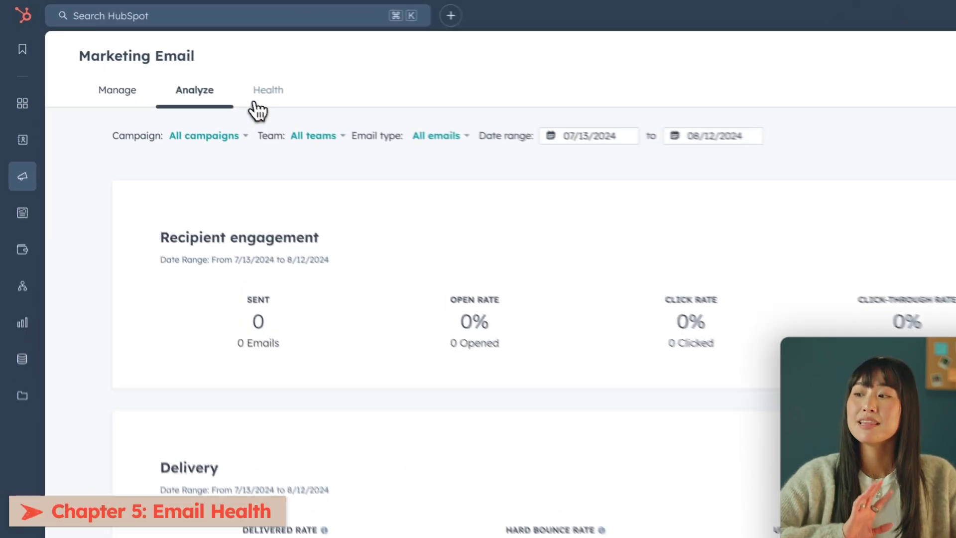
{"action": "left_click", "coordinate": [255, 103]}
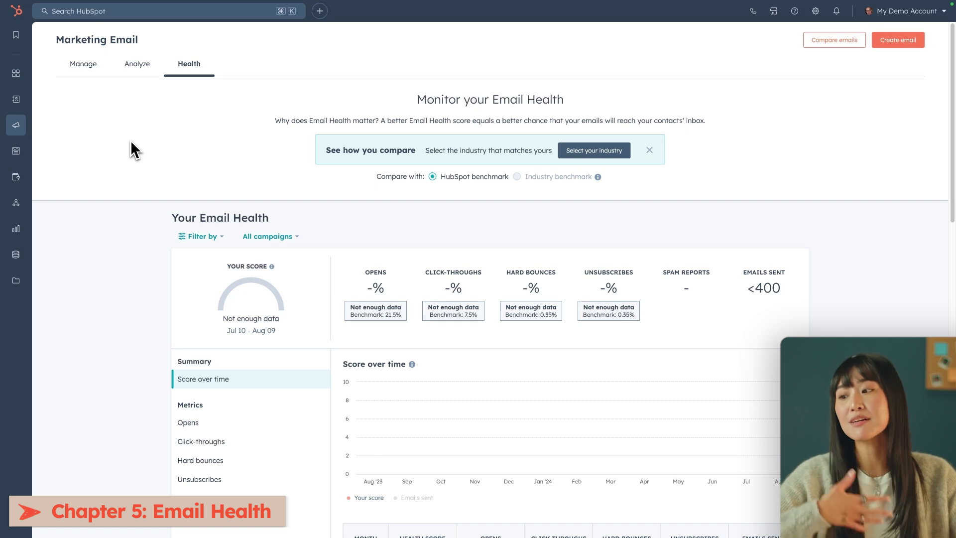
{"action": "scroll", "coordinate": [134, 150], "scroll_direction": "down", "scroll_amount": 9}
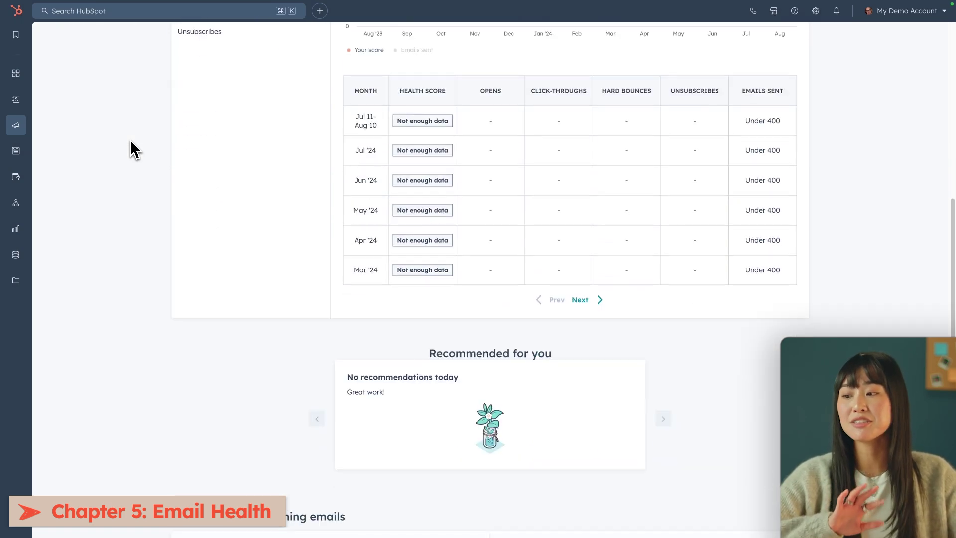
{"action": "scroll", "coordinate": [134, 150], "scroll_direction": "down", "scroll_amount": 3}
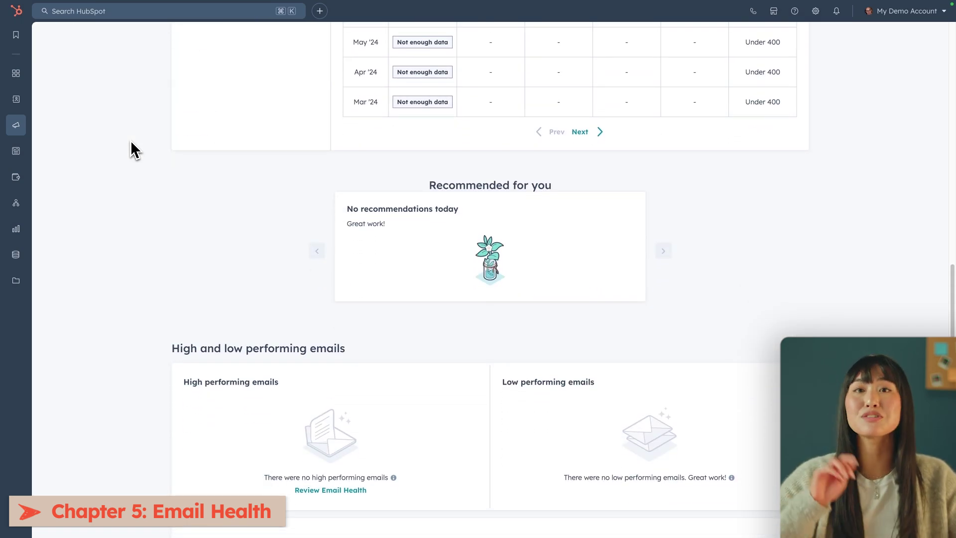